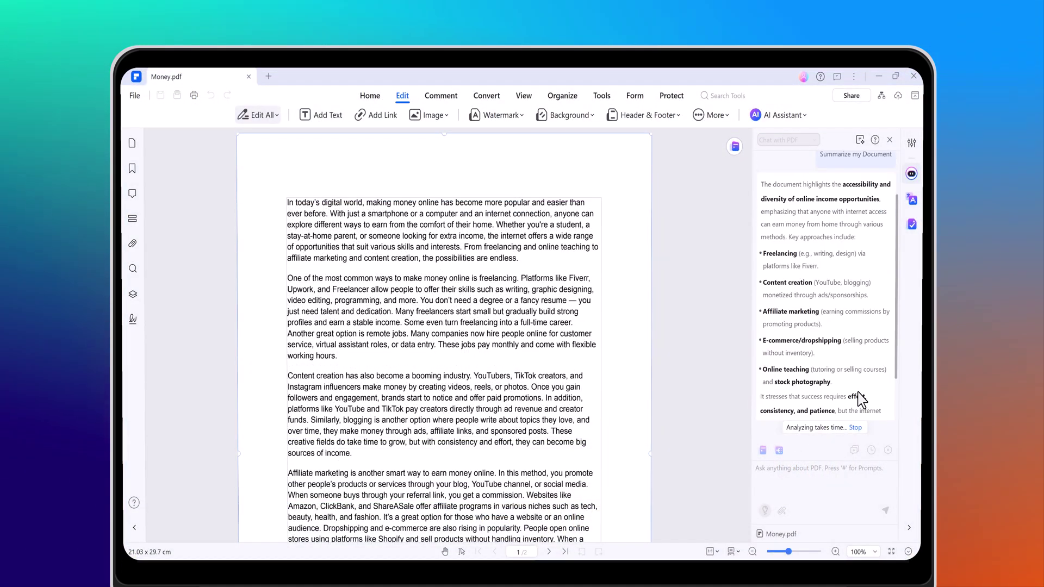
Ask the document chat 'What is the most comman way to earn money?'.
click(803, 472)
text(What is the most comman way to earn money?)
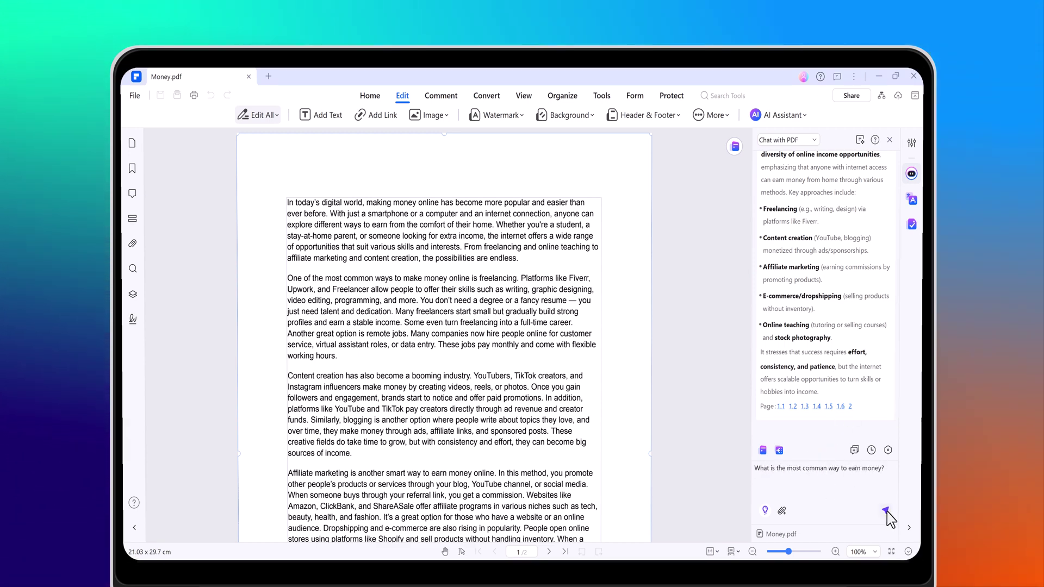
click(886, 512)
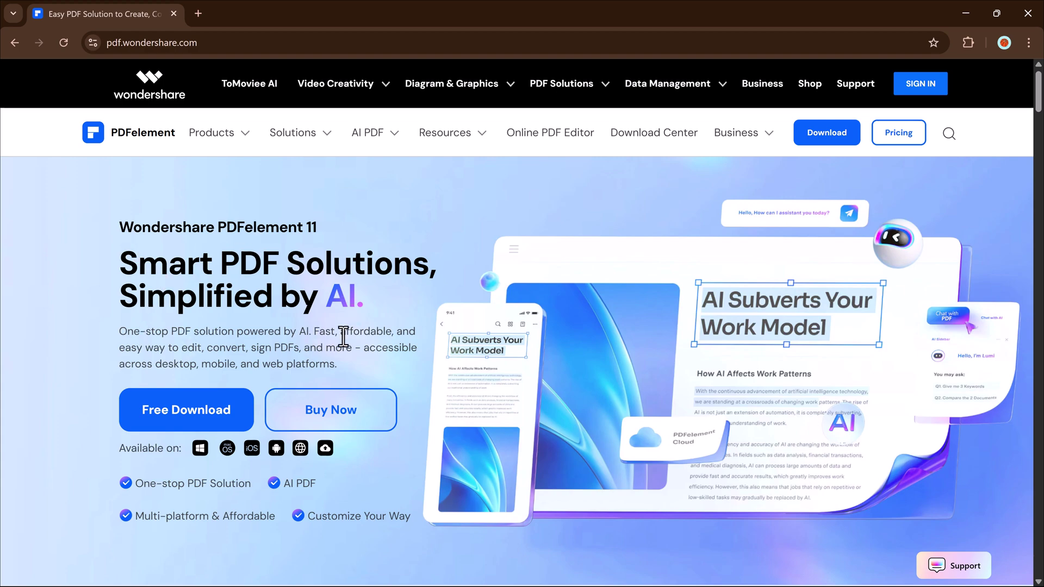
Scroll the PDFelement website and view the OCR, E-Sign, Create and Organize feature details.
scroll(346, 353, down, 7)
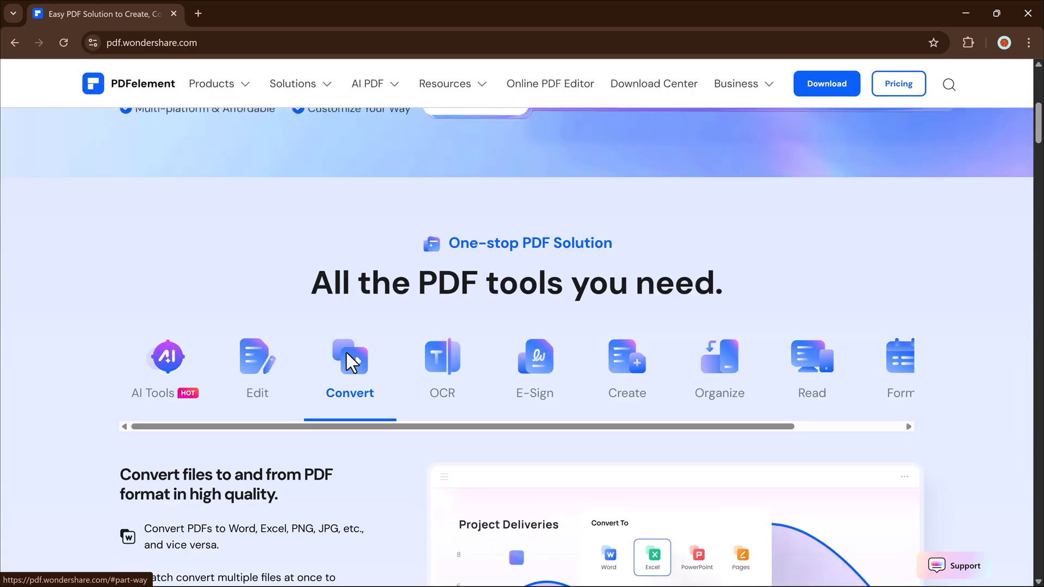
scroll(347, 353, down, 4)
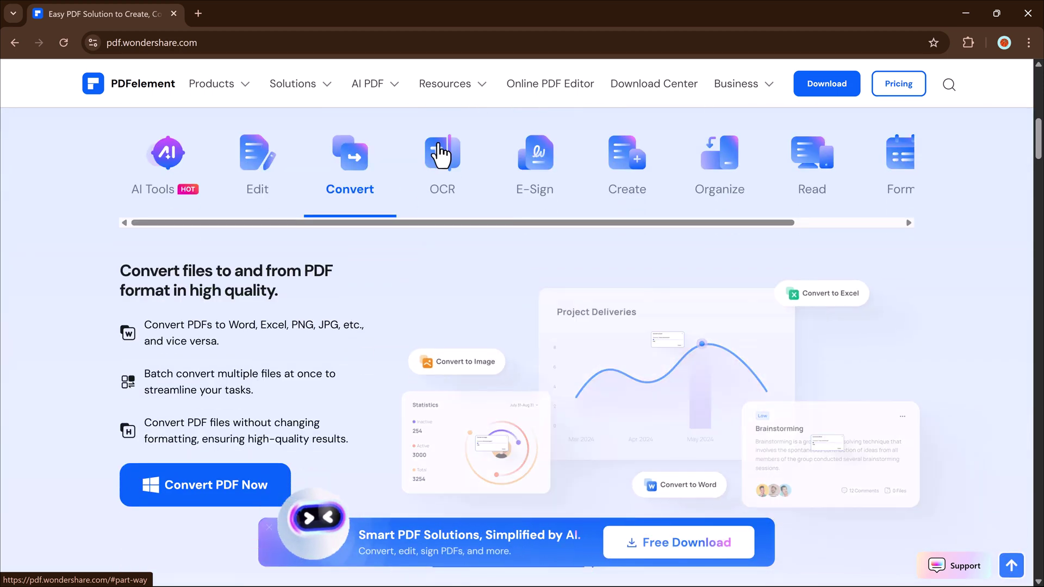
click(440, 157)
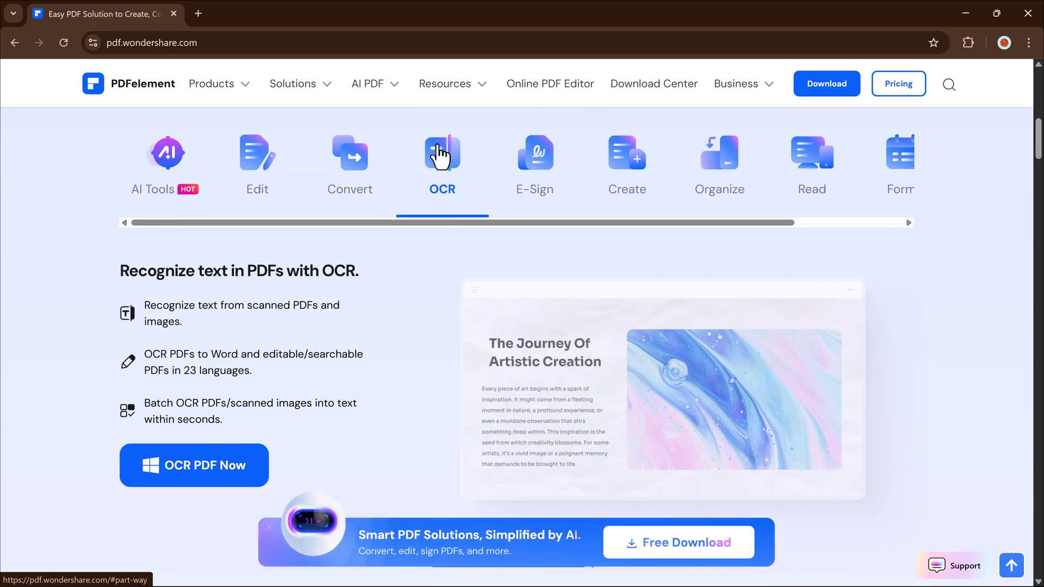
click(539, 159)
click(648, 173)
click(707, 174)
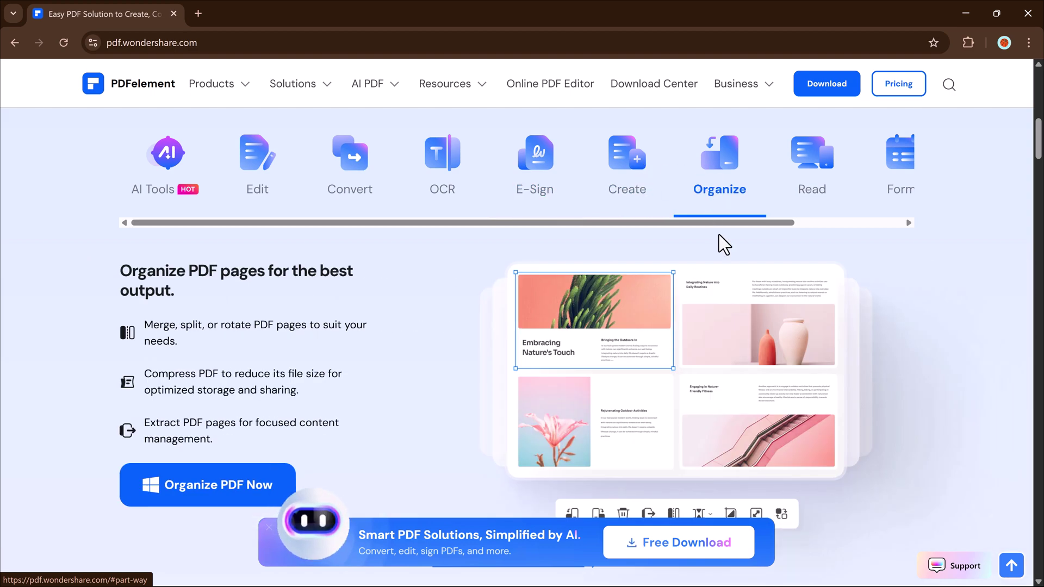
Scroll further down to the AI PDF chat showcase section.
scroll(719, 234, down, 15)
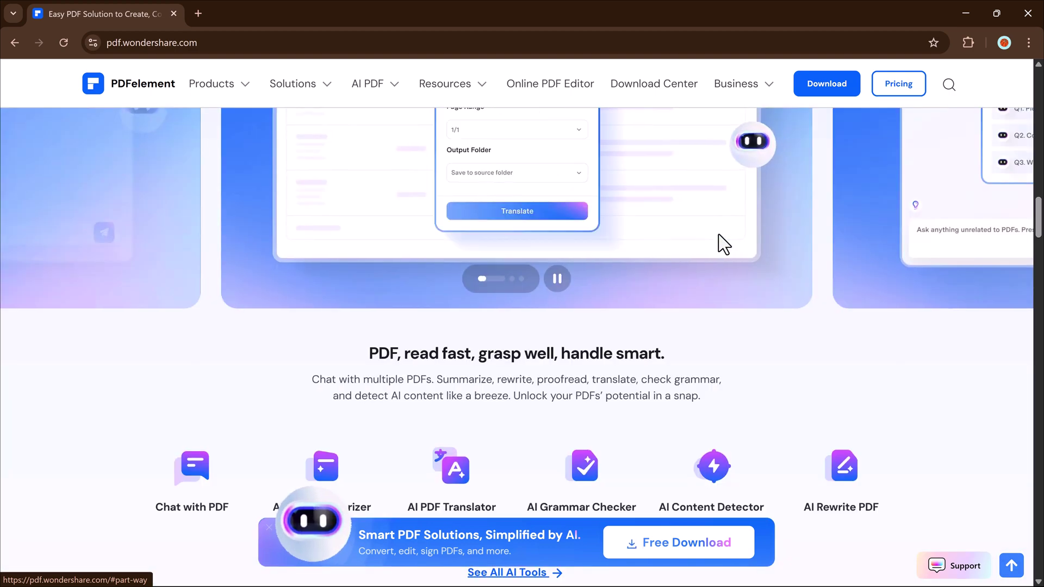
scroll(719, 235, down, 10)
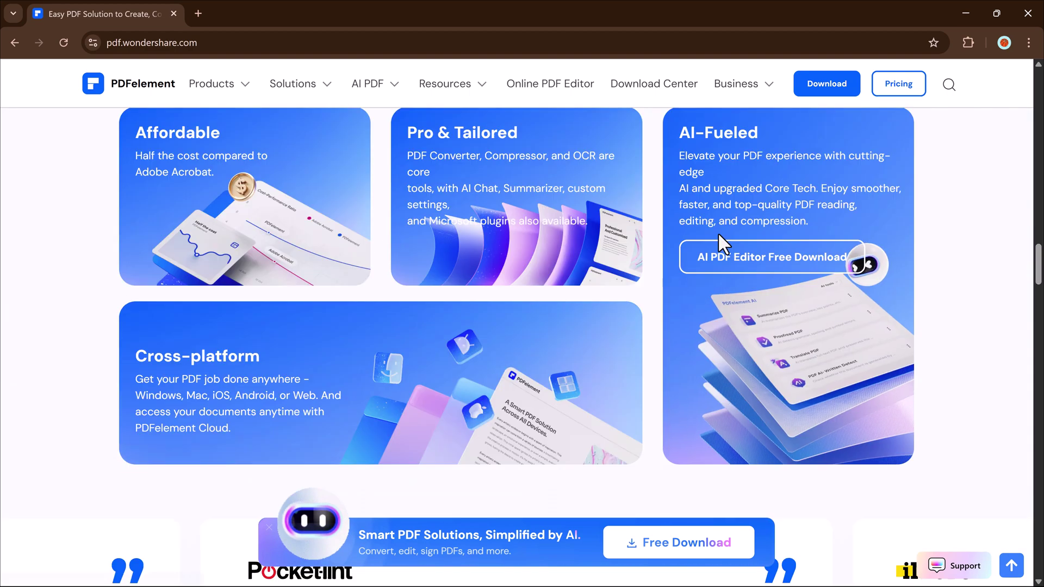
scroll(717, 234, down, 20)
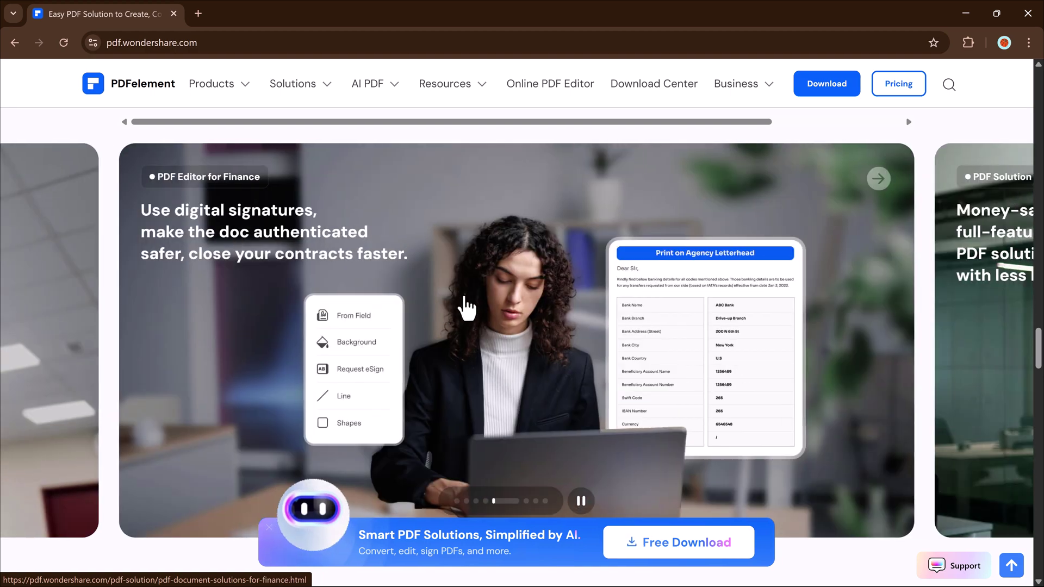
scroll(465, 305, down, 7)
scroll(465, 305, down, 1)
scroll(465, 305, up, 5)
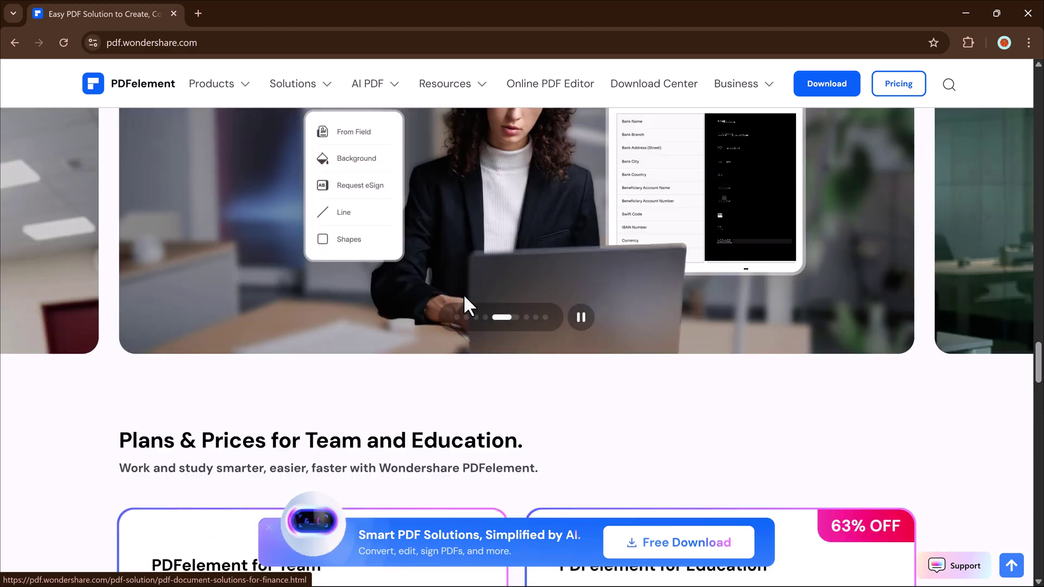
scroll(464, 297, up, 15)
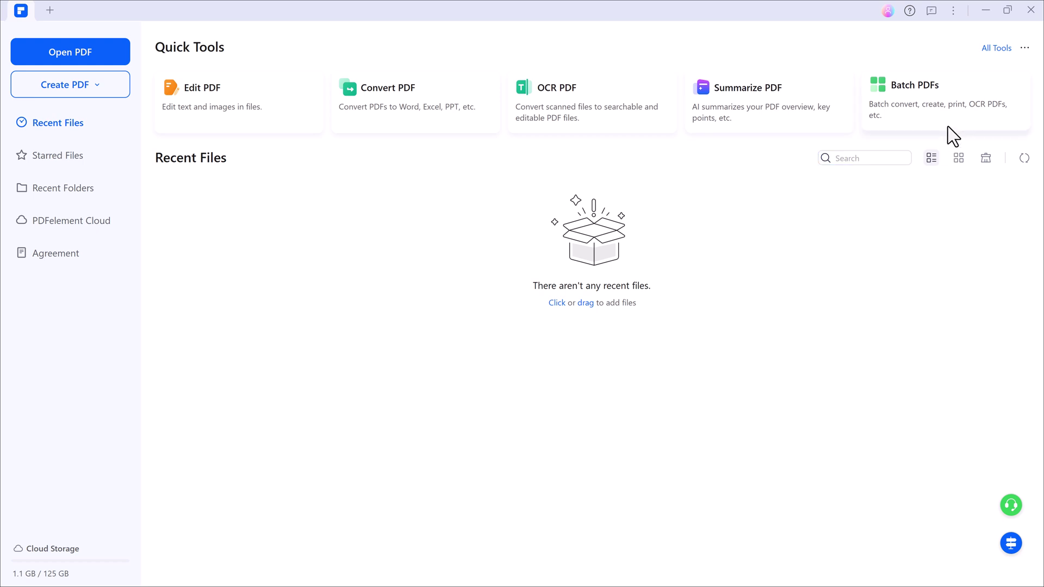
Open Money.pdf from Downloads, switch to Edit mode, and show the AI Assistant feature list.
click(86, 55)
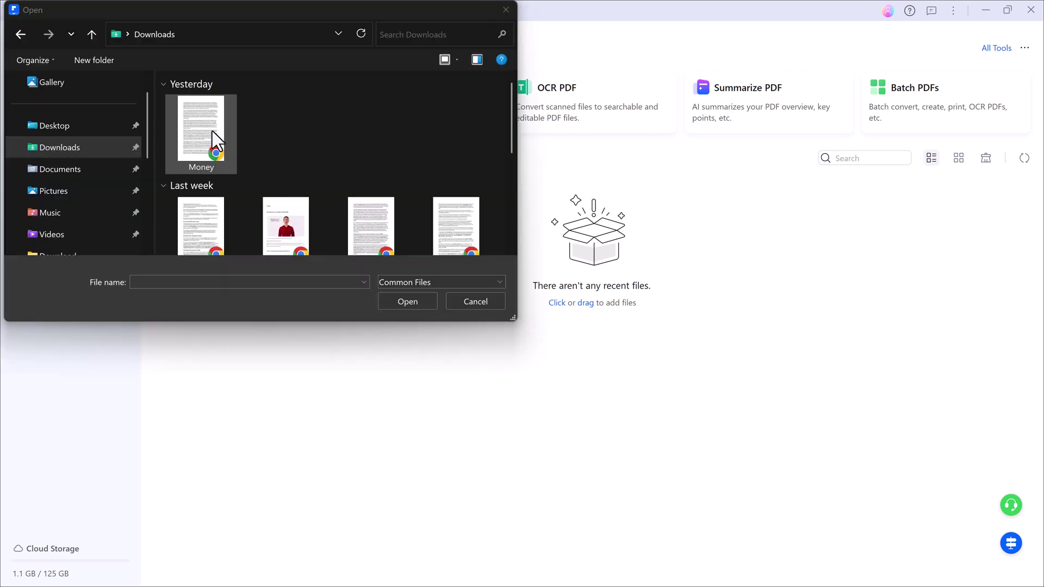
double_click(212, 132)
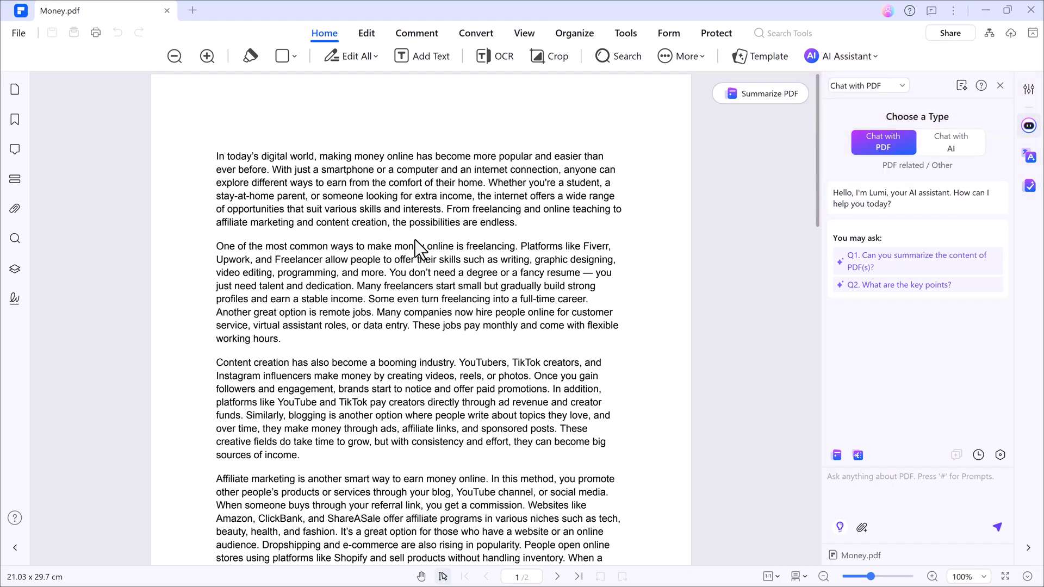
click(365, 34)
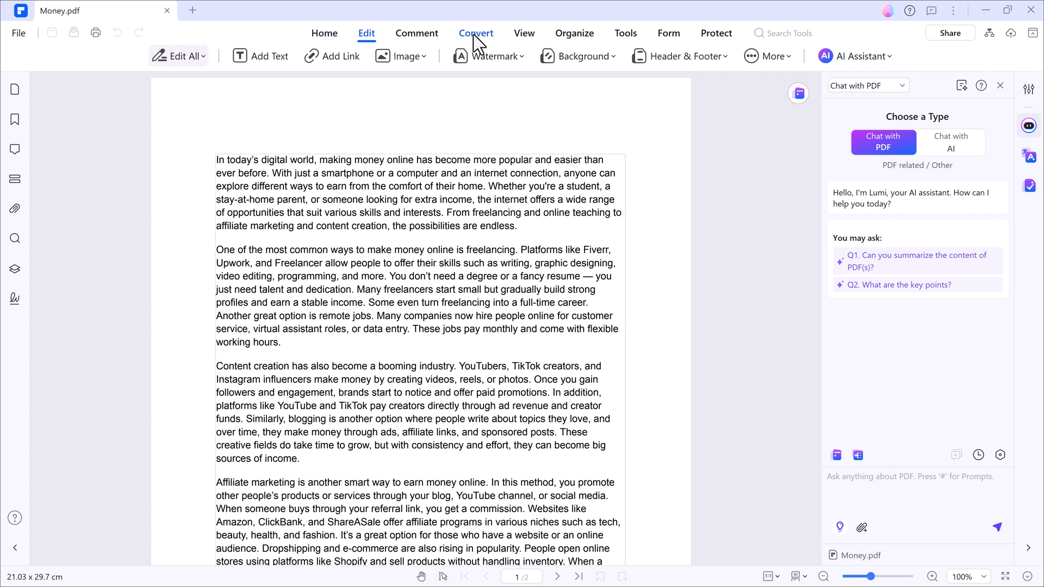
click(873, 54)
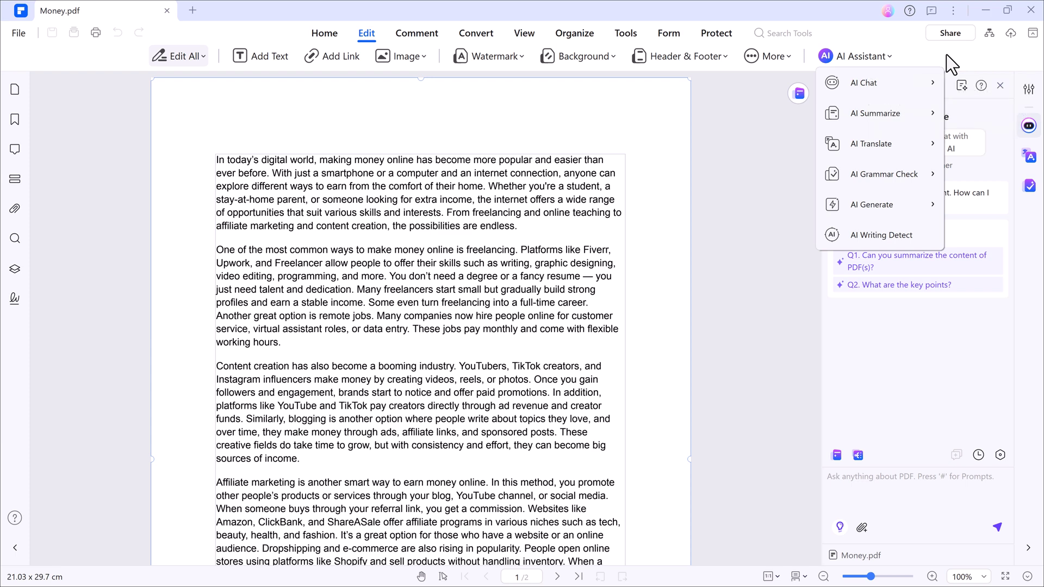
Look over the AI Translate, AI Grammar Check, AI Generate and AI Chat options.
mouse_move(906, 79)
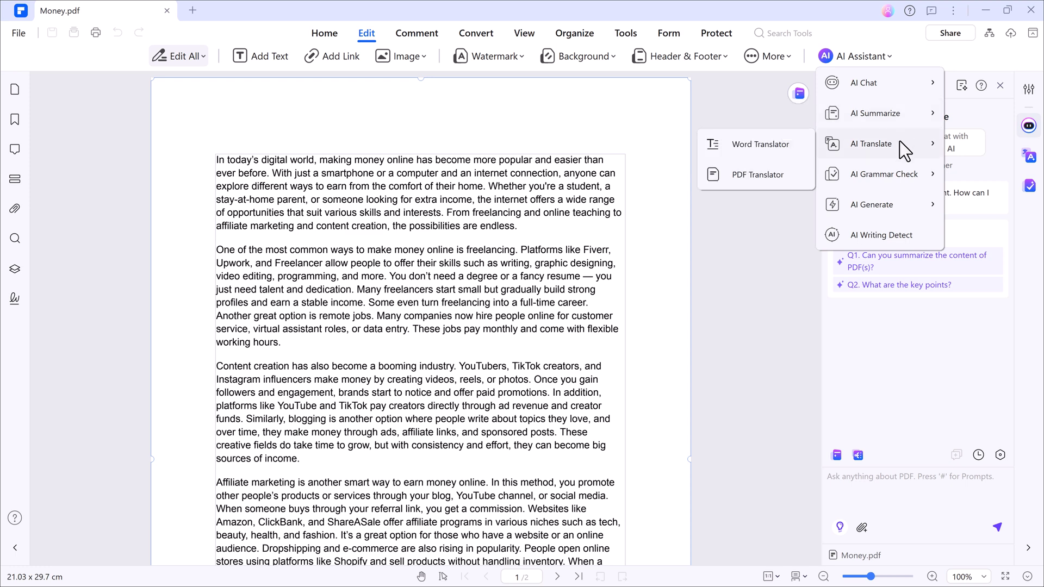
mouse_move(896, 174)
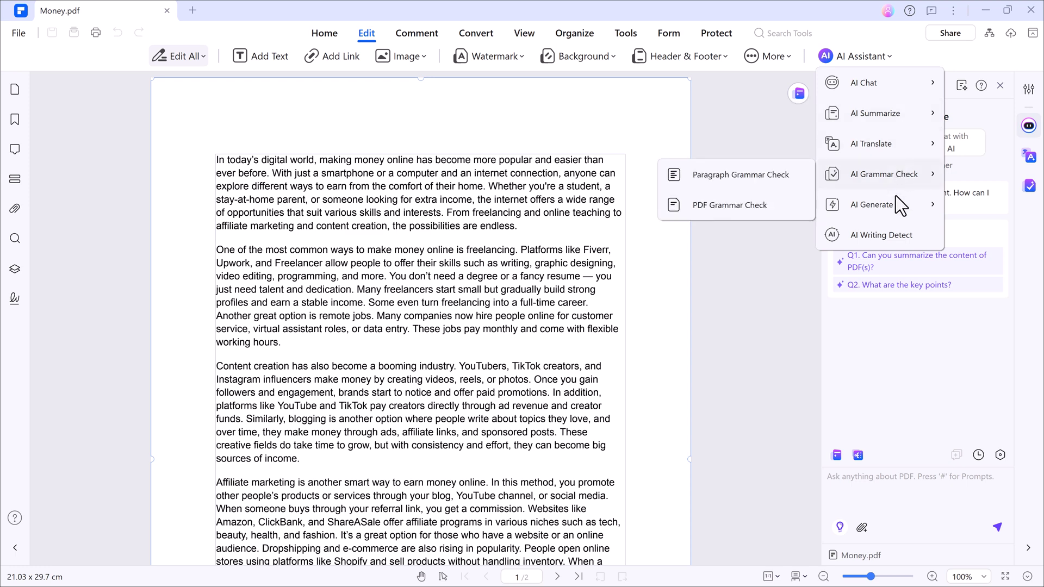
mouse_move(895, 200)
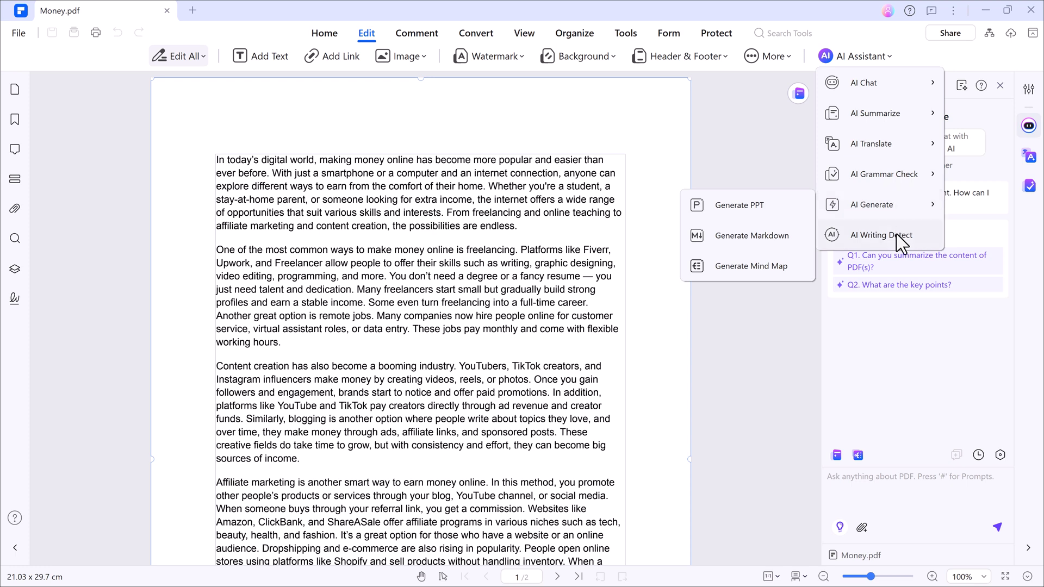
Set the assistant to Chat with PDF mode, after briefly trying Chat with AI.
mouse_move(874, 80)
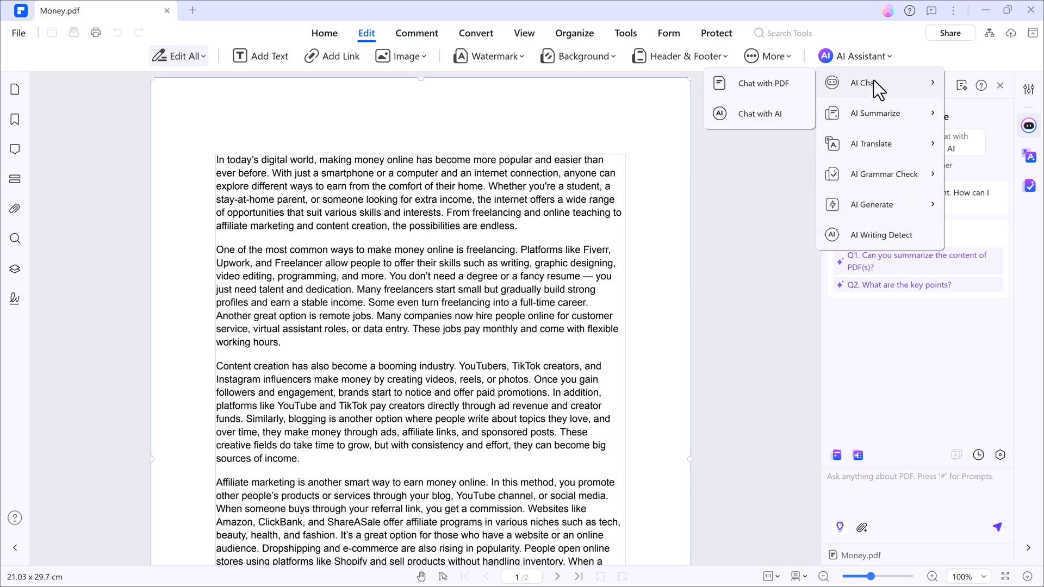
click(788, 83)
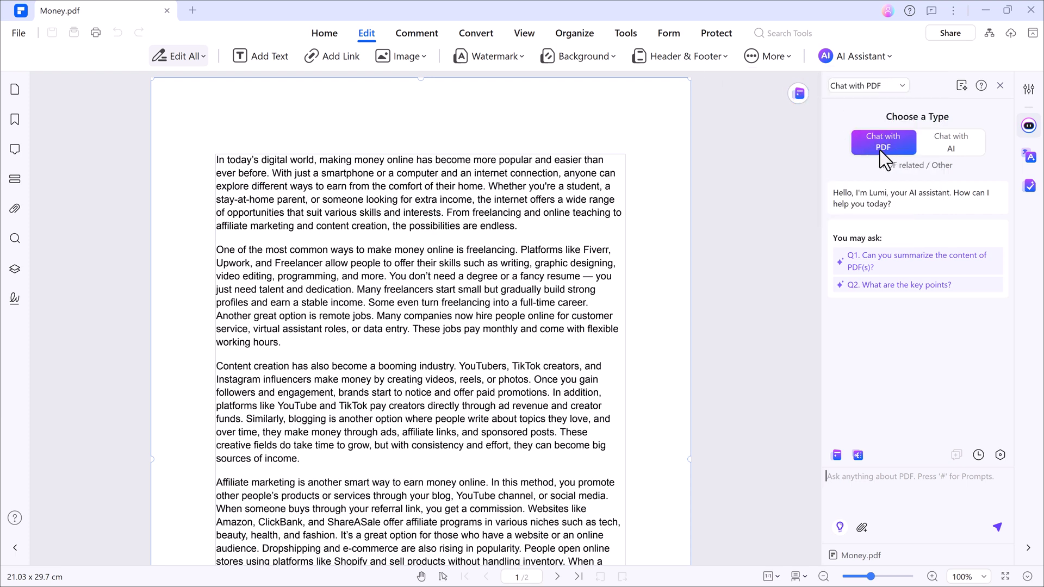
click(951, 152)
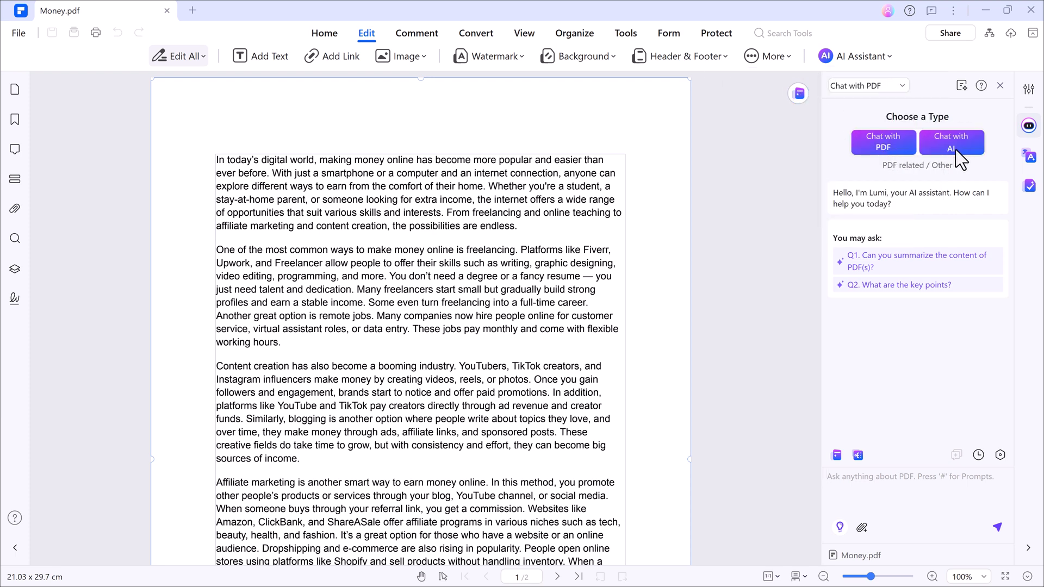
click(888, 151)
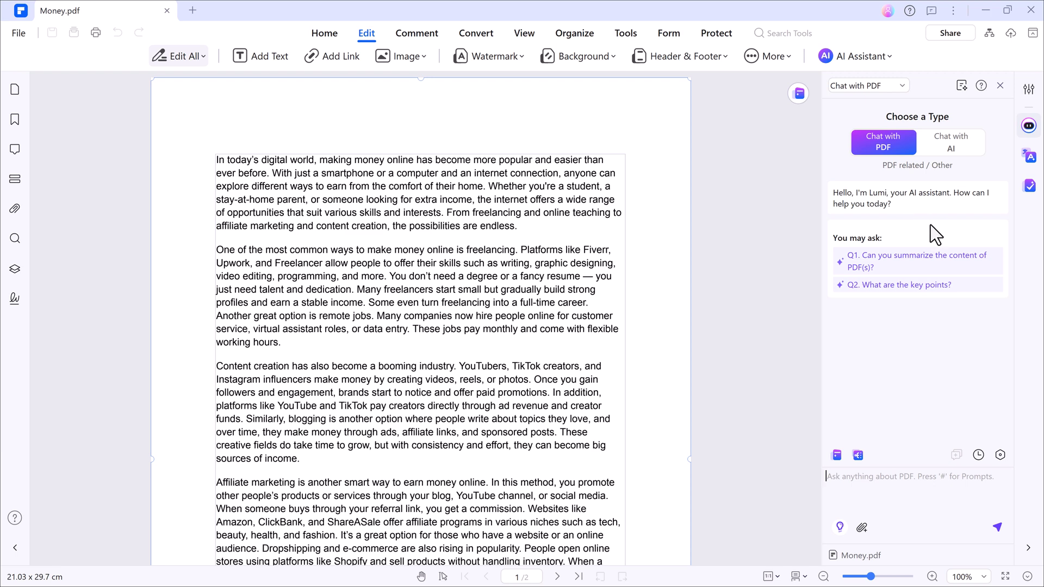
Ask the assistant to 'Summarize my Document' and review the summary.
click(889, 481)
text(Summarize my Document)
key(Return)
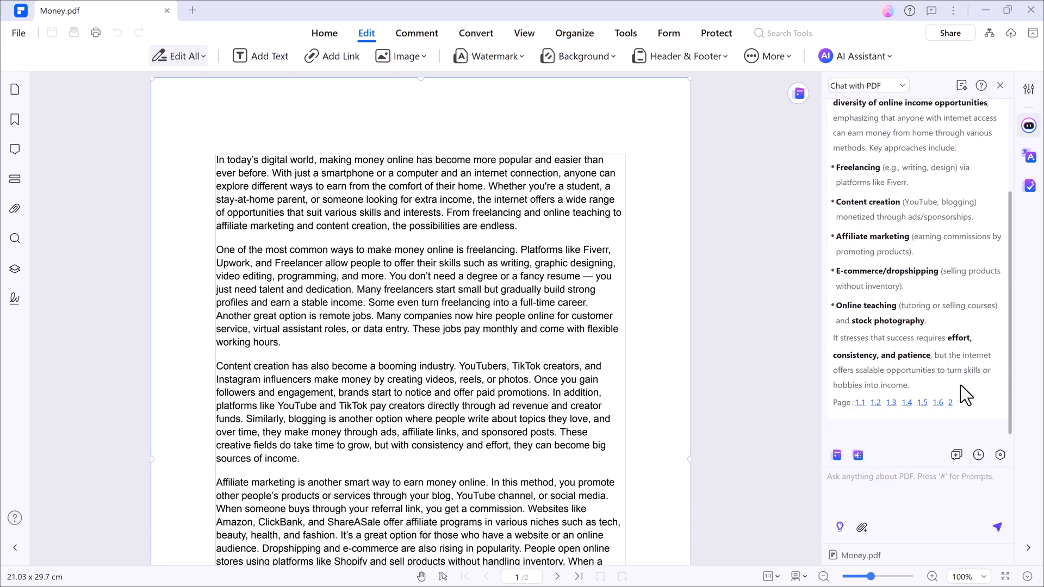
scroll(961, 385, up, 3)
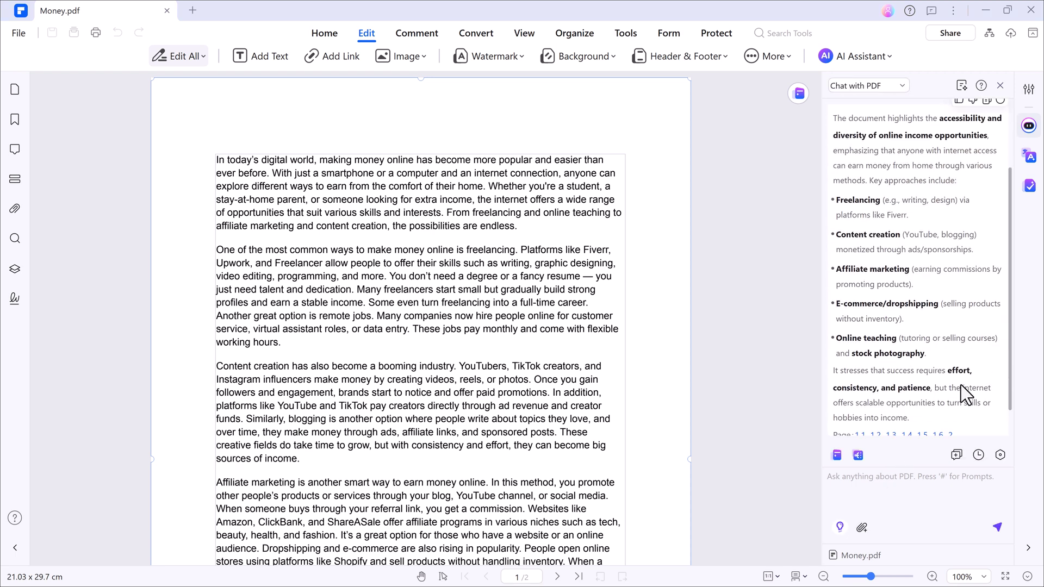
scroll(968, 350, down, 3)
Send 'What is the most comman way to earn money?' and read the freelancing answer.
click(876, 478)
text(What is the most comman w)
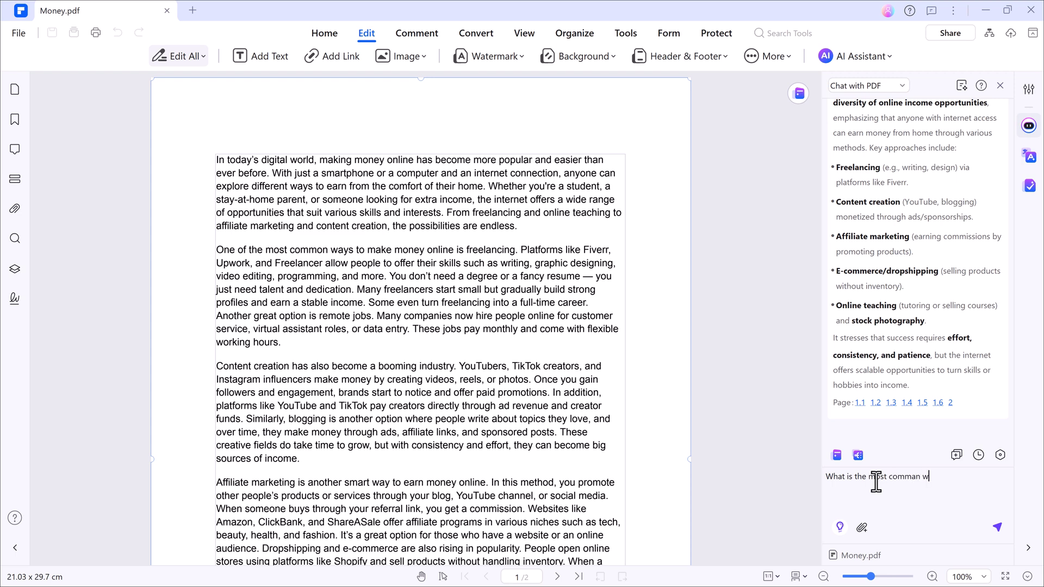
text(ay to earn money?)
click(997, 527)
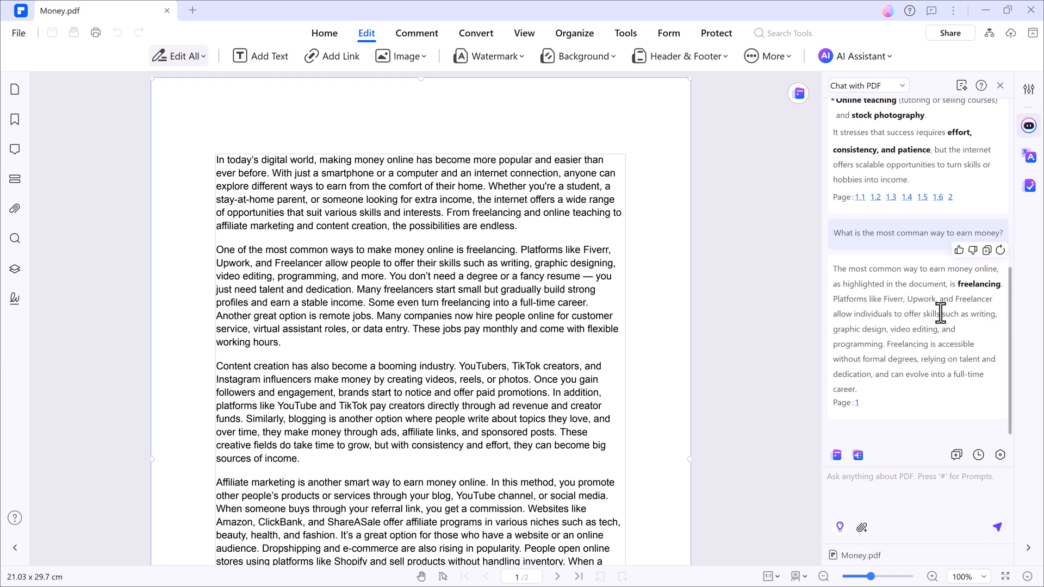
scroll(934, 342, up, 2)
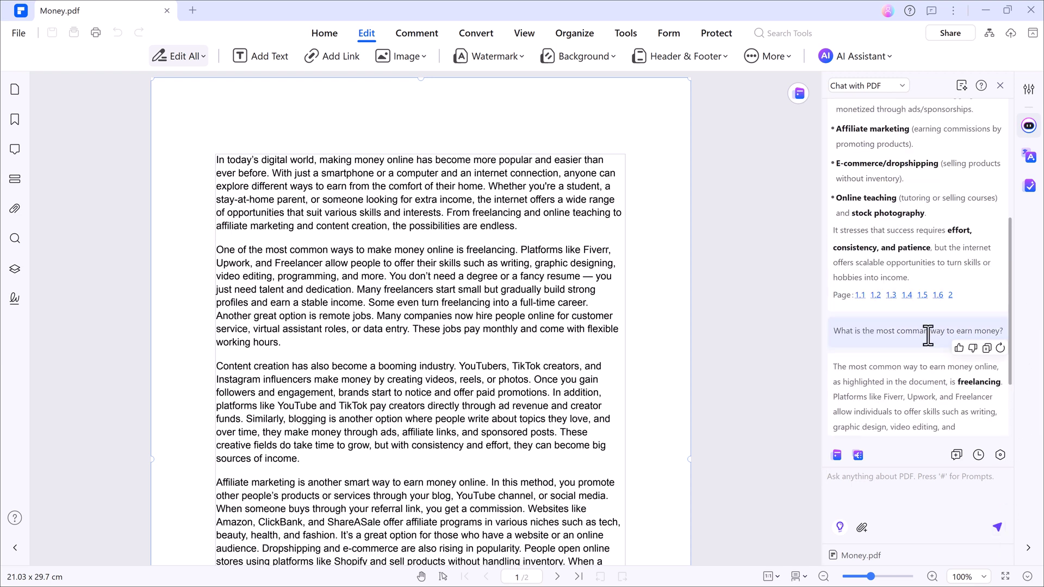
scroll(925, 326, up, 3)
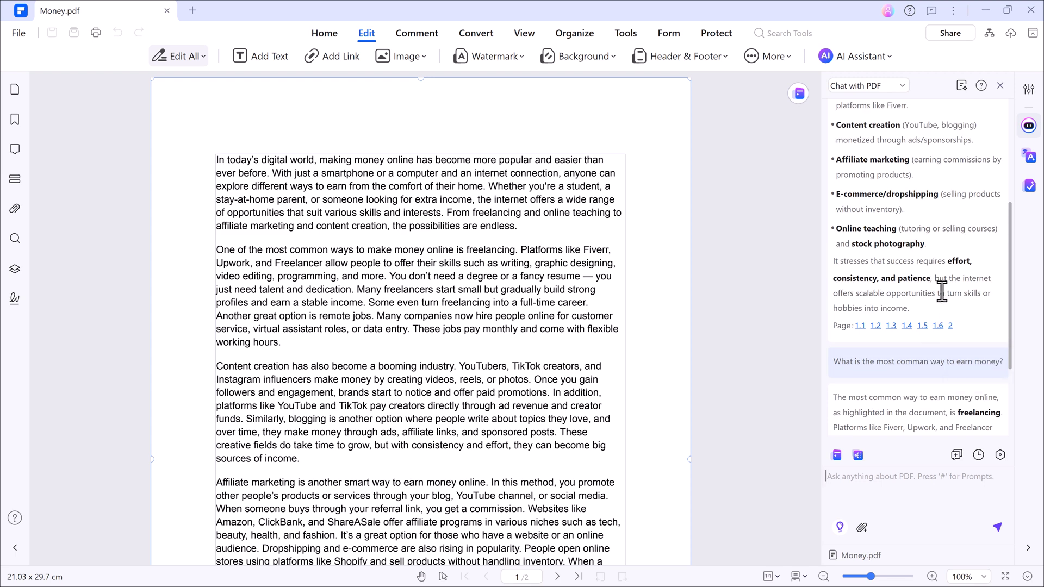
Switch to Chat with AI mode and run the Q1 sample prompt for New Year resolutions.
click(895, 85)
click(888, 129)
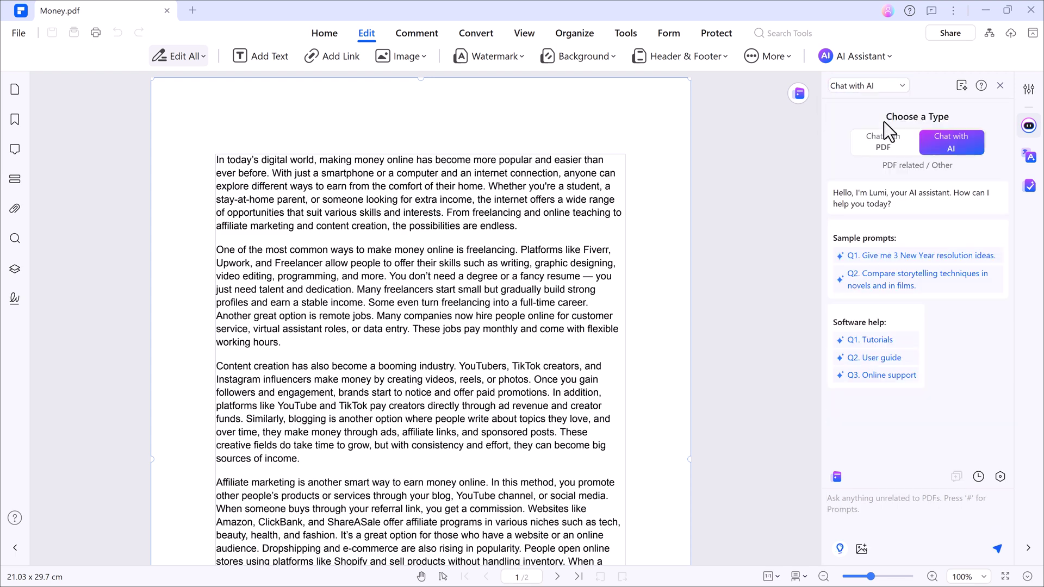
click(924, 255)
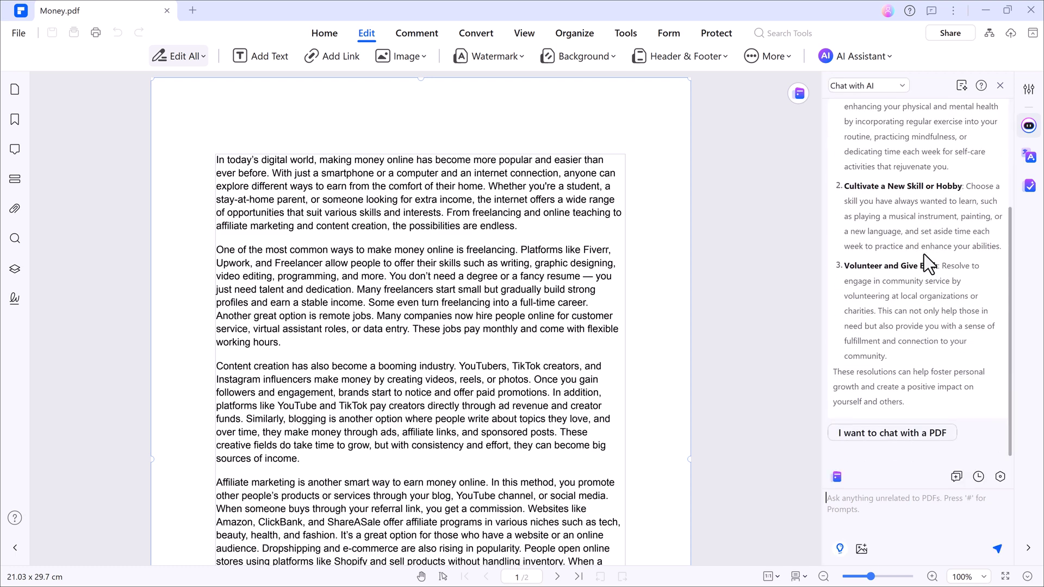
Open the Word Translator from AI Assistant's AI Translate menu.
click(892, 433)
click(867, 56)
mouse_move(875, 143)
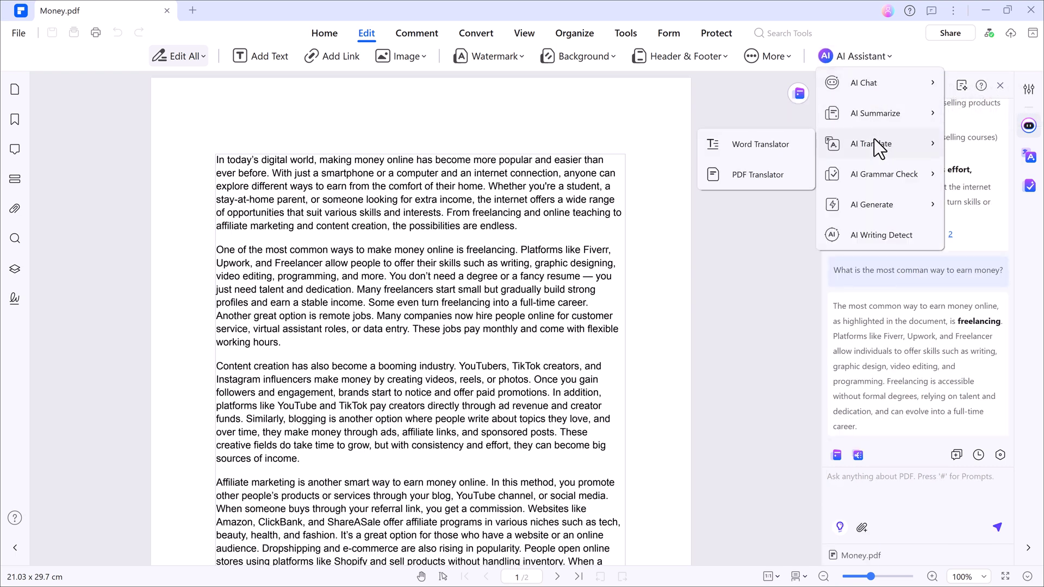
click(759, 143)
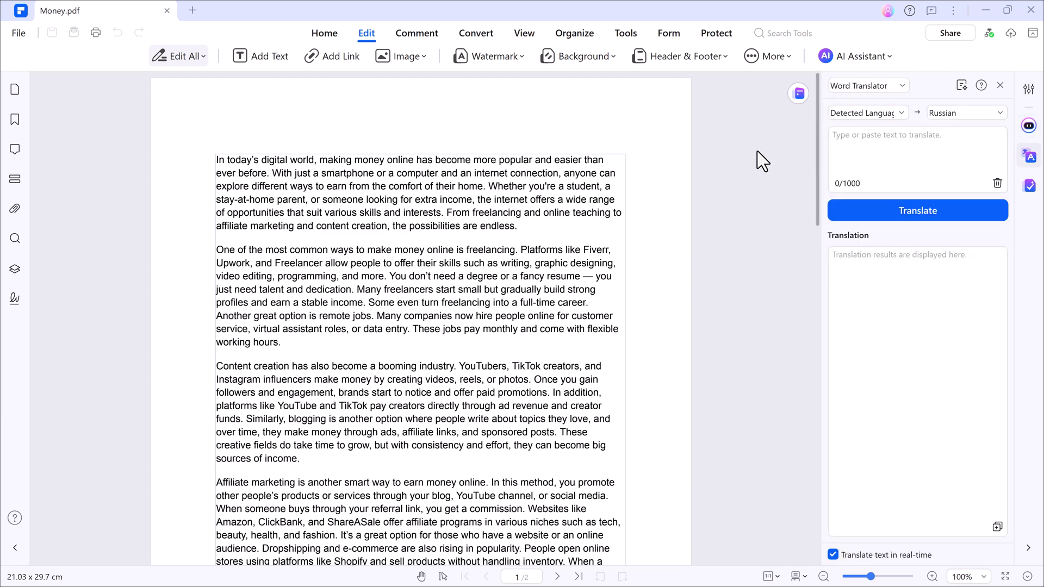
Set the target language to Korean and select the freelancing paragraph to translate.
click(898, 114)
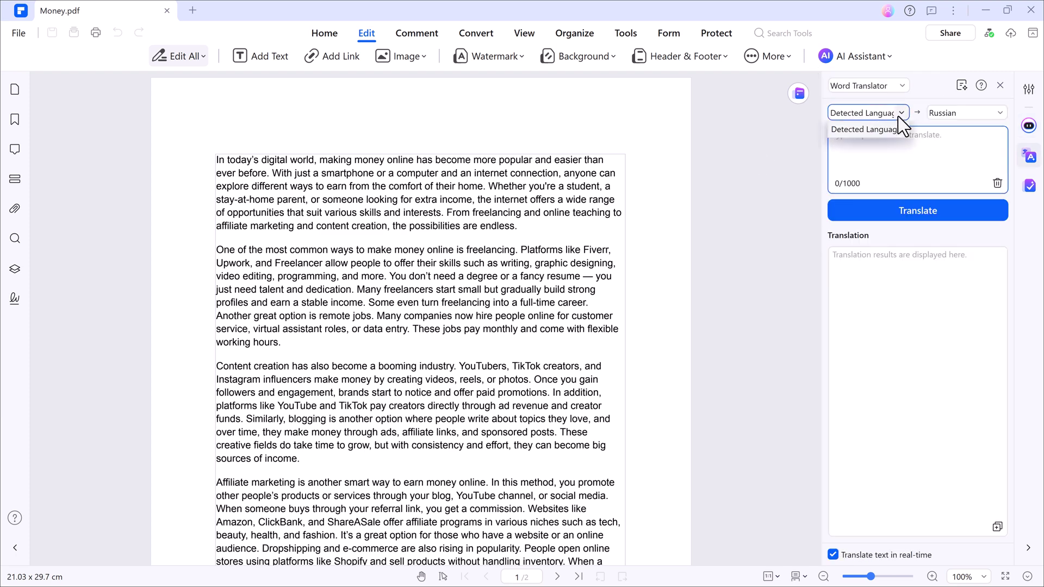
click(974, 113)
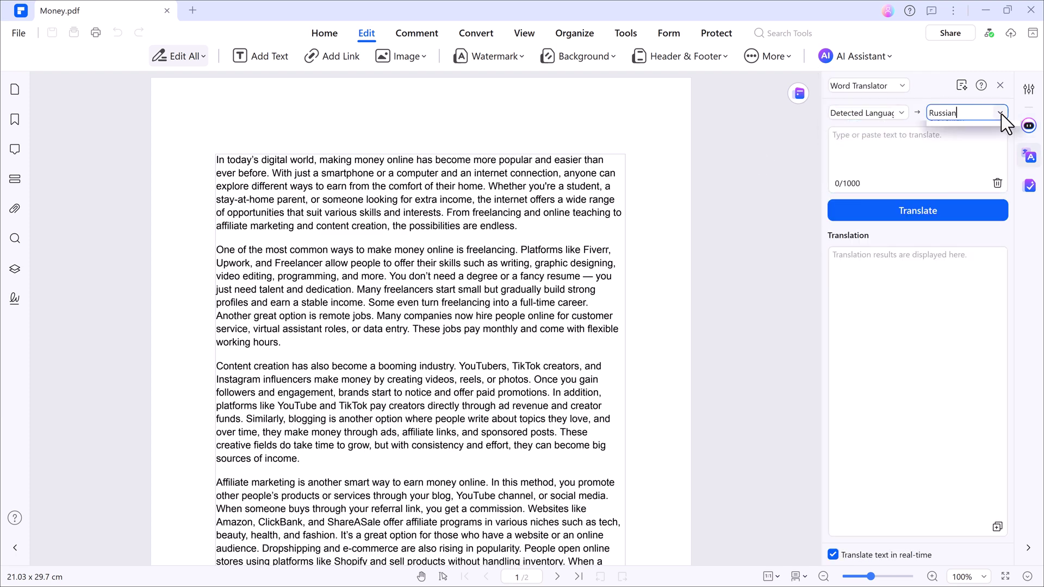
scroll(963, 192, down, 5)
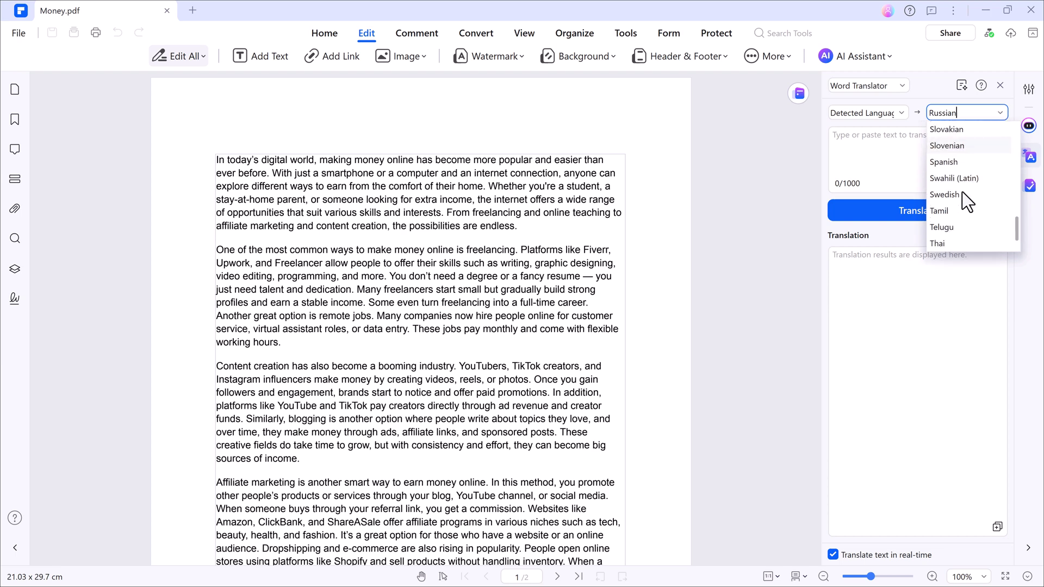
scroll(947, 209, down, 1)
scroll(948, 210, up, 6)
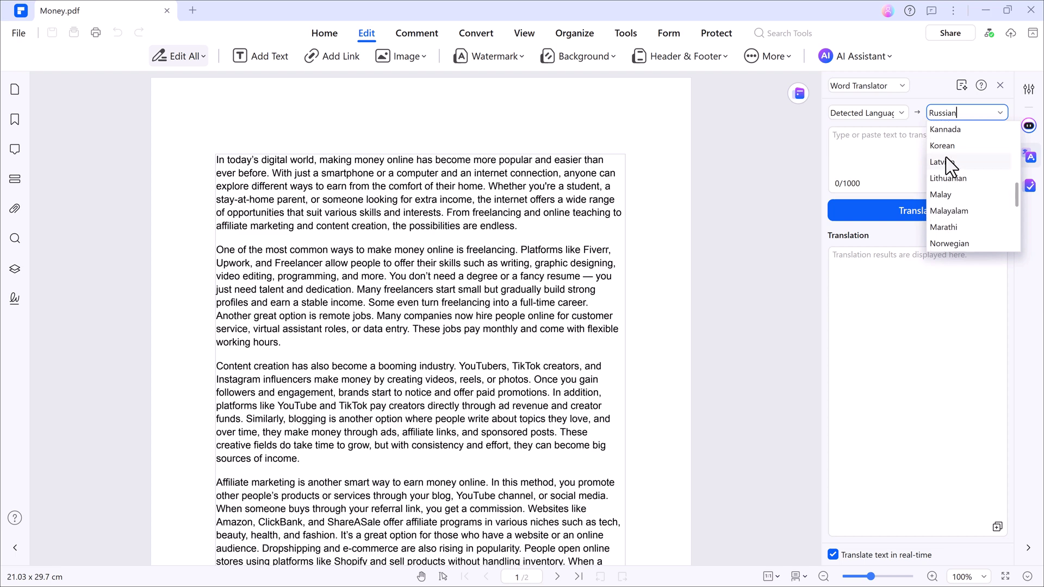
click(945, 147)
drag(216, 249, 279, 342)
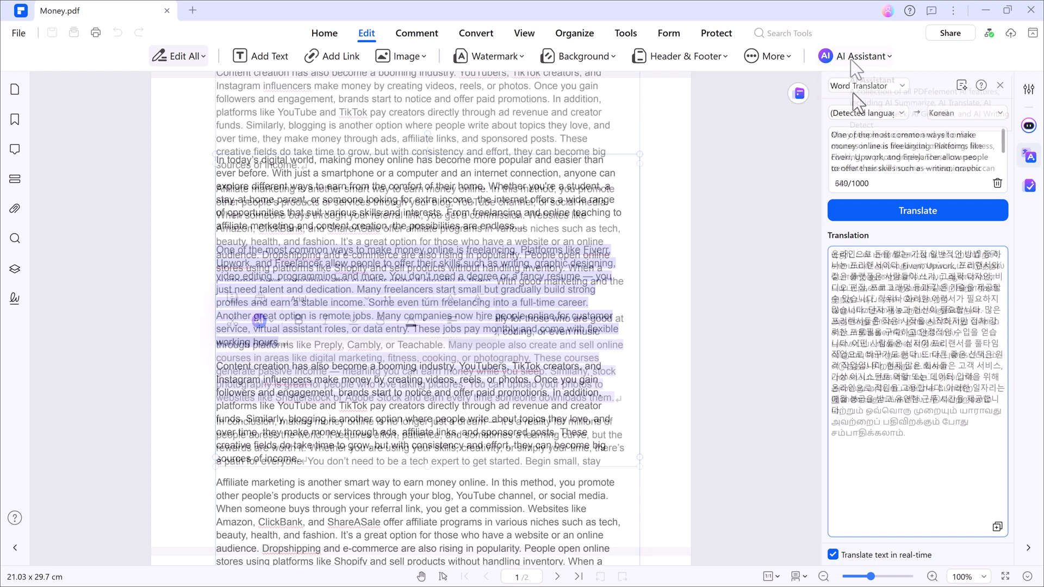
Open AI Grammar Check from the AI Assistant list.
click(851, 57)
mouse_move(858, 146)
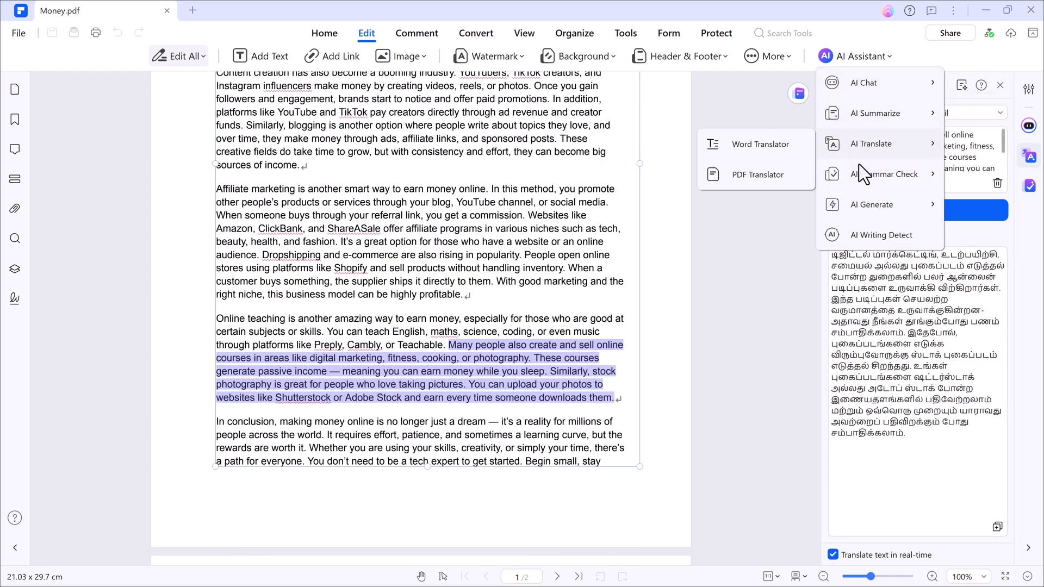
mouse_move(861, 172)
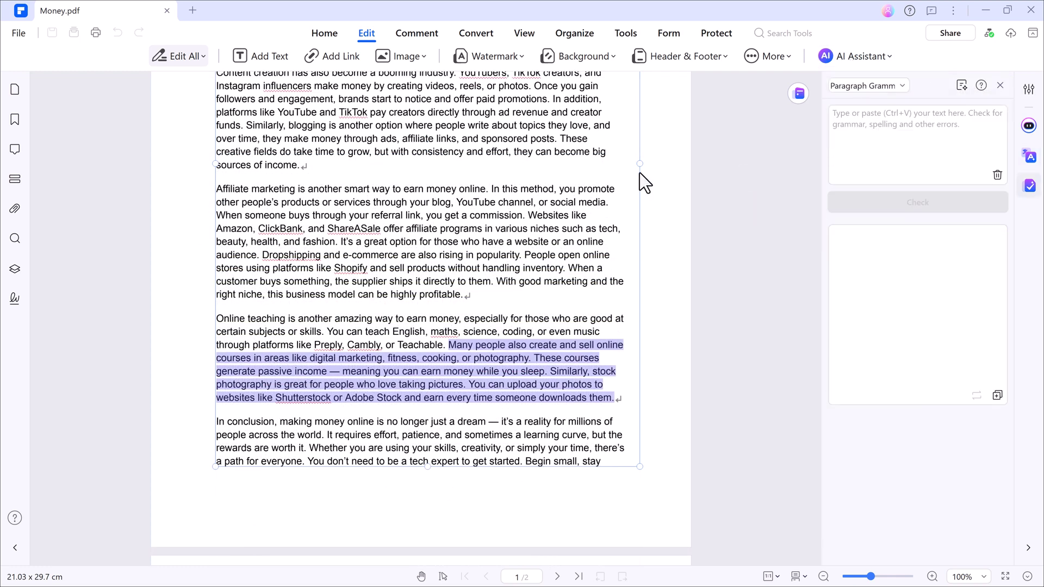
Copy the Affiliate marketing paragraph opening into the grammar box and run the check.
drag(587, 177, 352, 245)
key(ctrl+c)
right_click(352, 244)
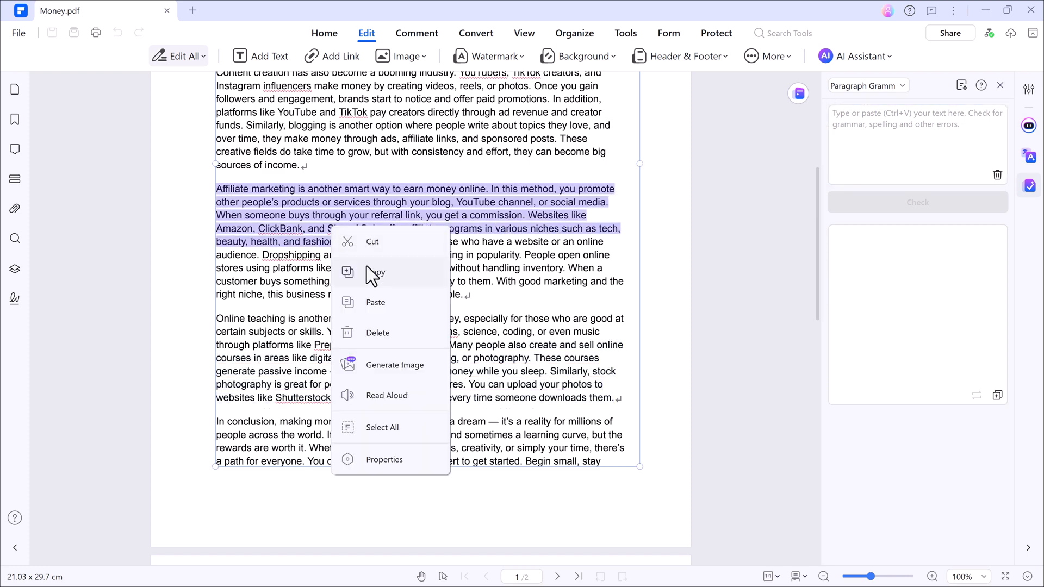
click(370, 272)
click(895, 150)
key(ctrl+v)
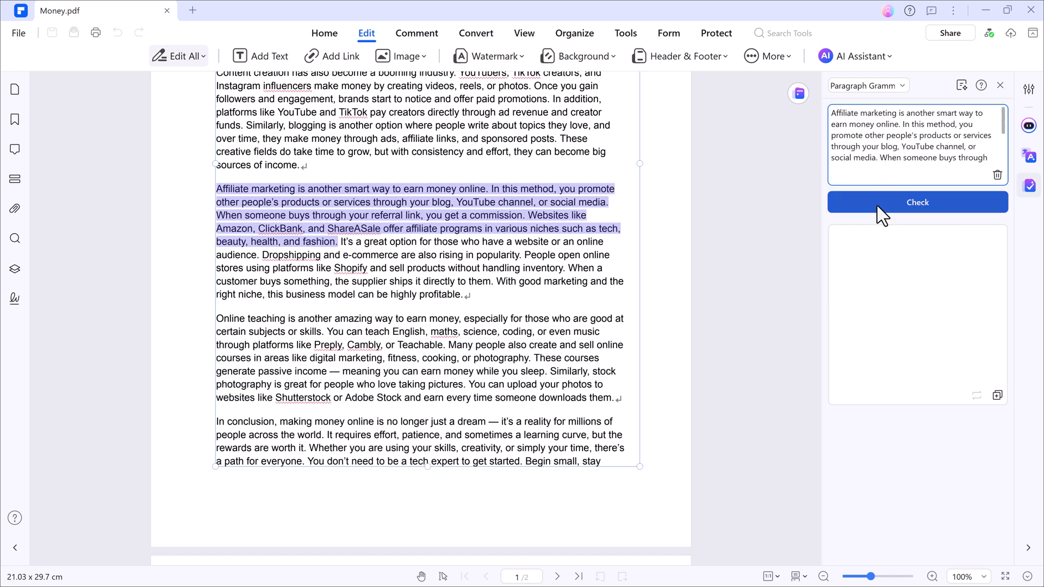
click(876, 206)
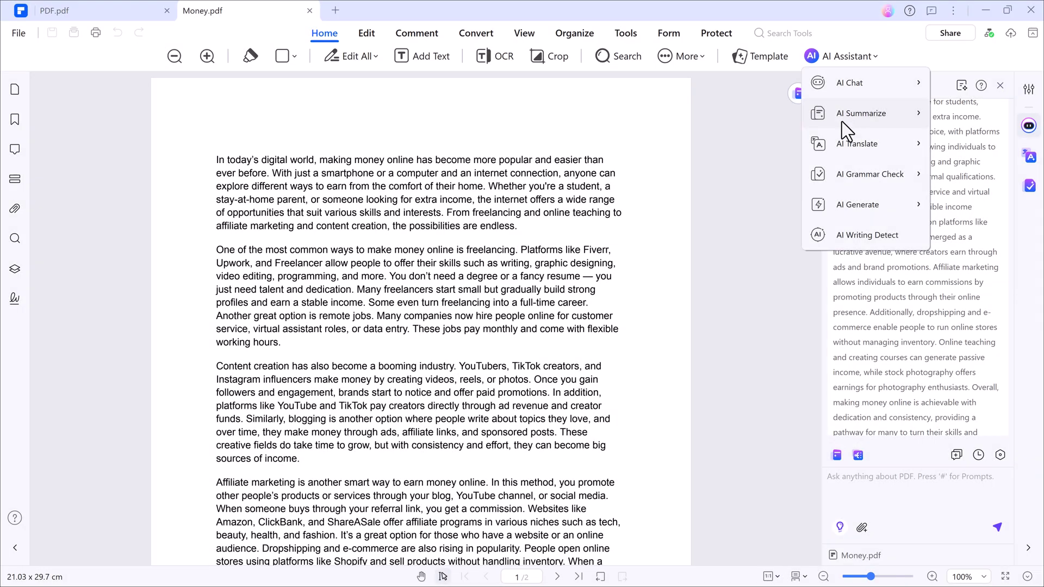
Run AI Writing Detect on Money.pdf, which flags the file as AI written.
mouse_move(842, 205)
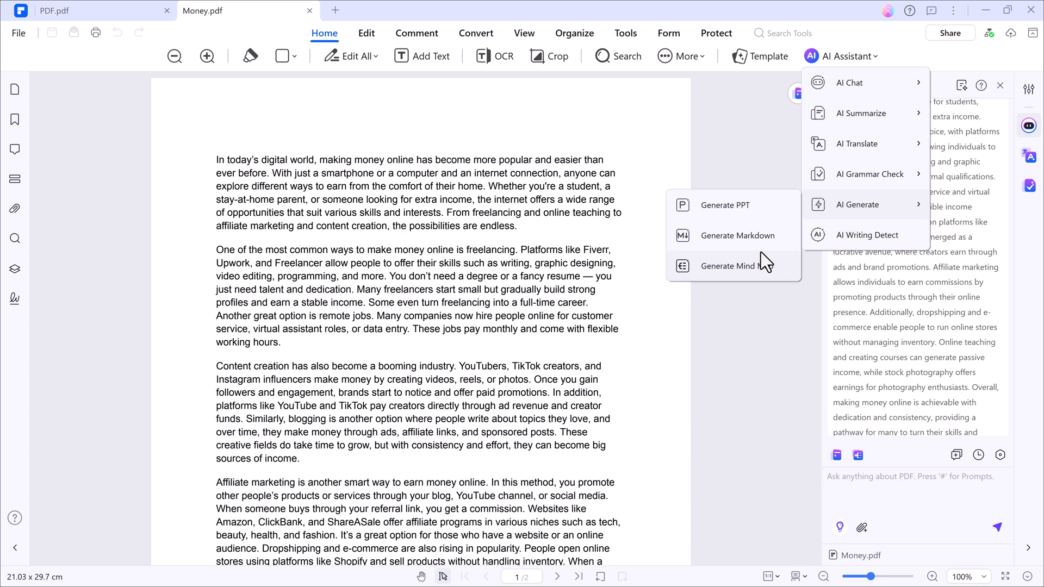
click(859, 239)
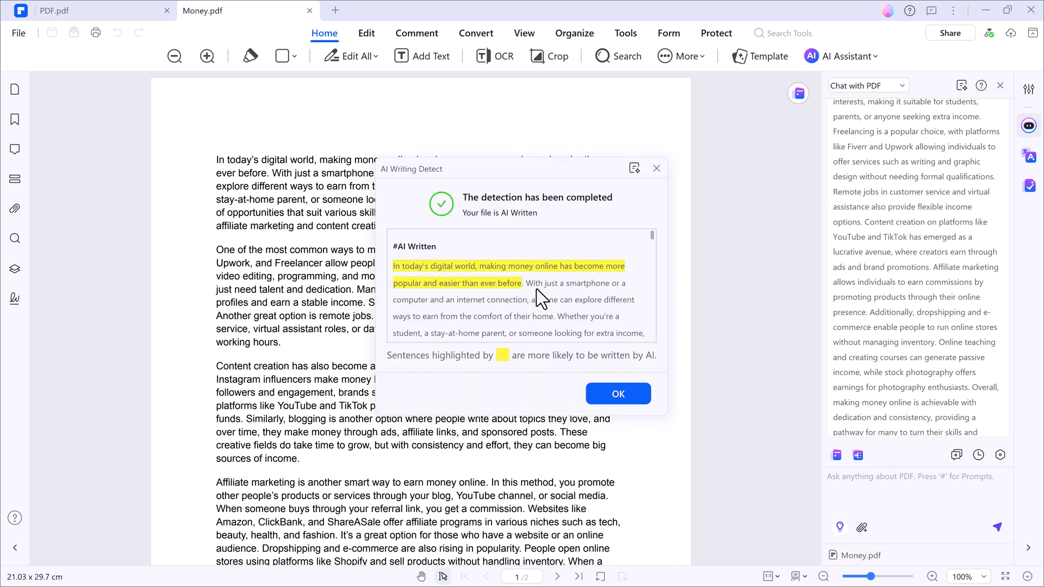
Make the first freelancing sentence bold, italic, in a different font and orange.
click(619, 396)
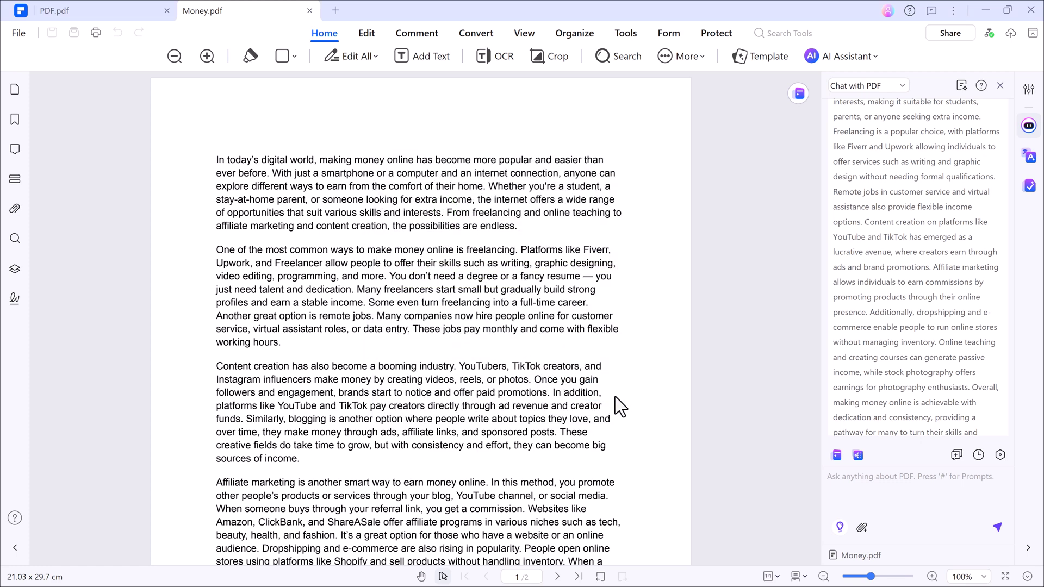
click(367, 33)
drag(225, 251, 514, 251)
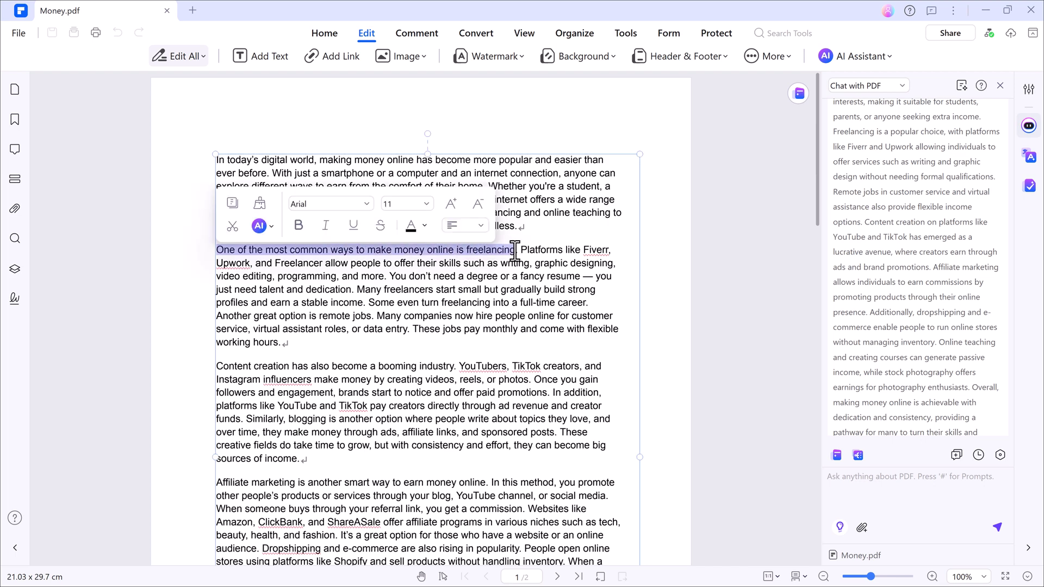
click(299, 225)
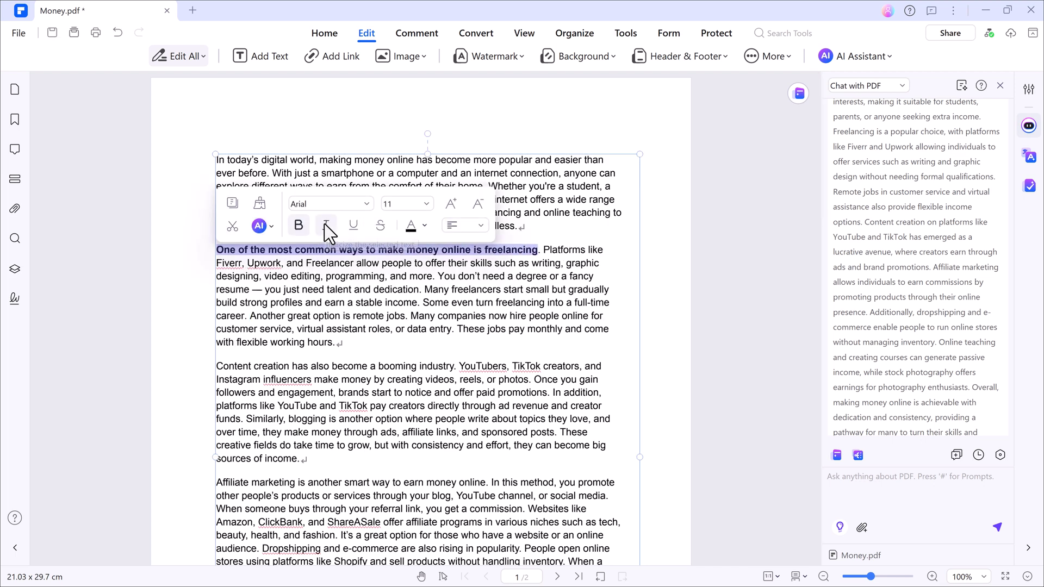
click(326, 225)
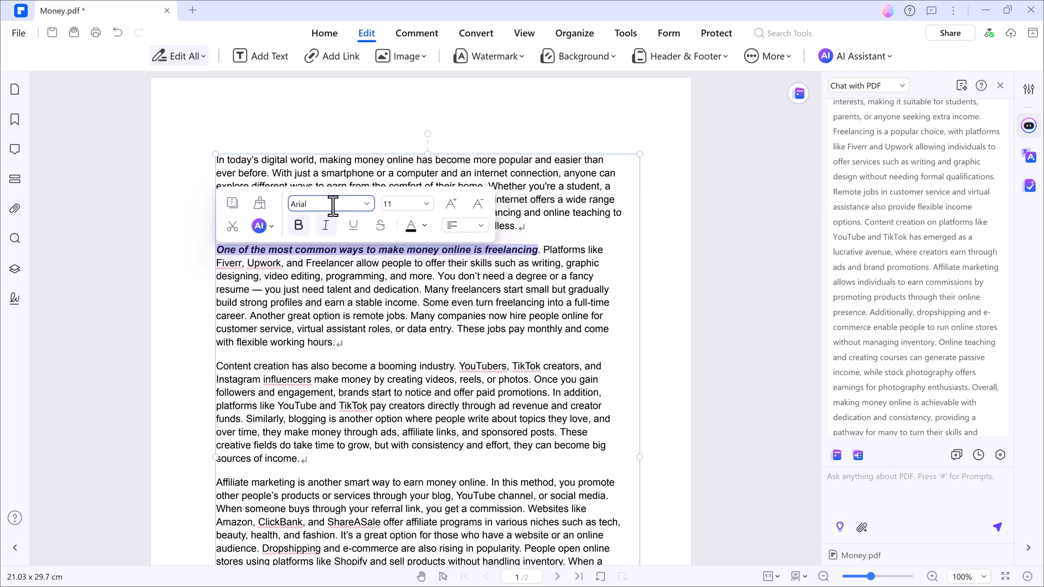
click(367, 206)
click(326, 427)
click(411, 230)
click(505, 298)
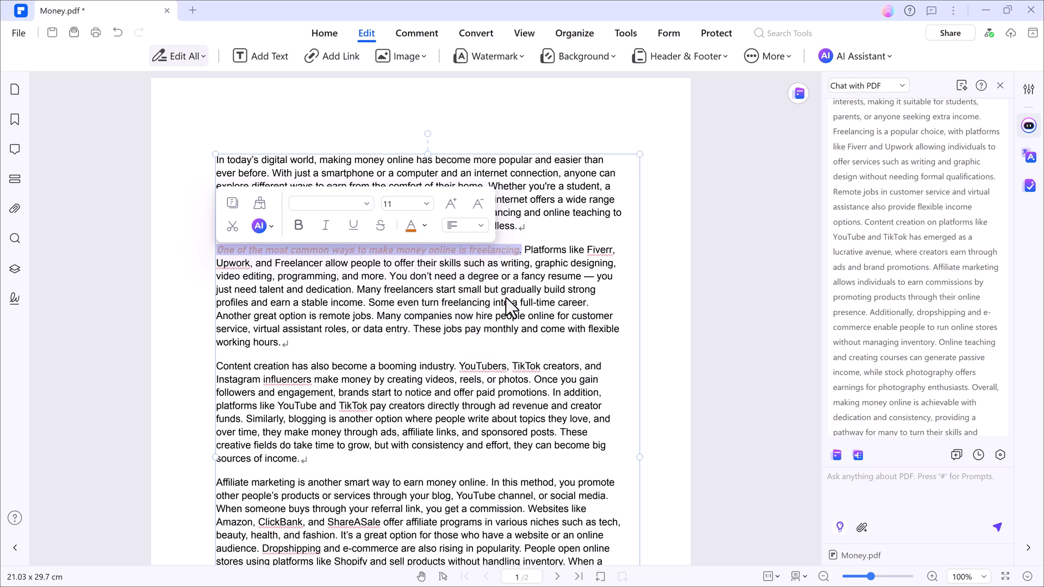
Replace 'influencers' with bold 'Marketers and Influences', then close the properties panel.
click(709, 272)
double_click(266, 380)
text(Marketers and Infl )
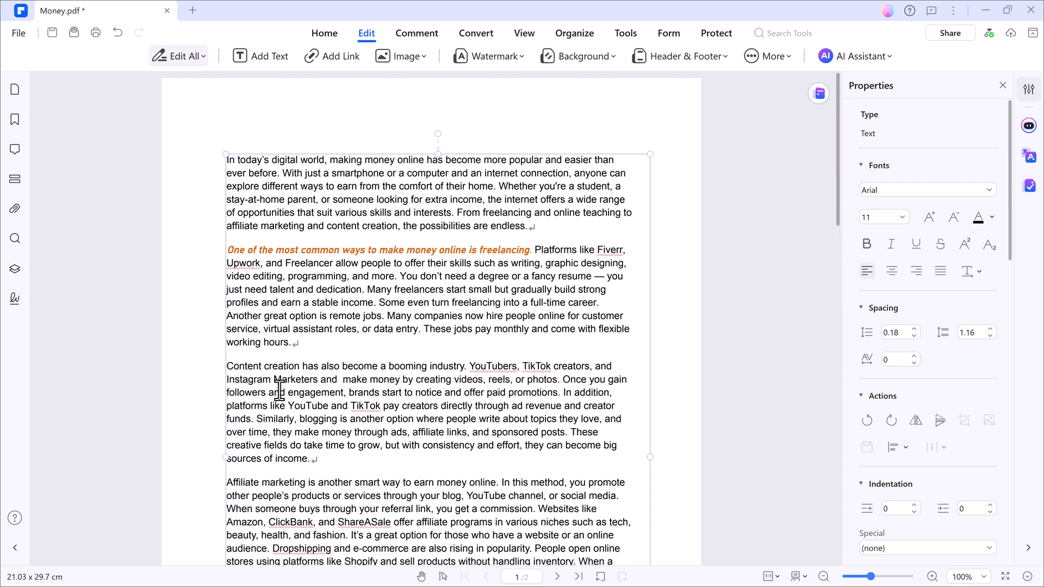
text(uences)
key(ctrl+shift+Left)
key(ctrl+shift+Left)
key(ctrl+shift+Left)
key(ctrl+b)
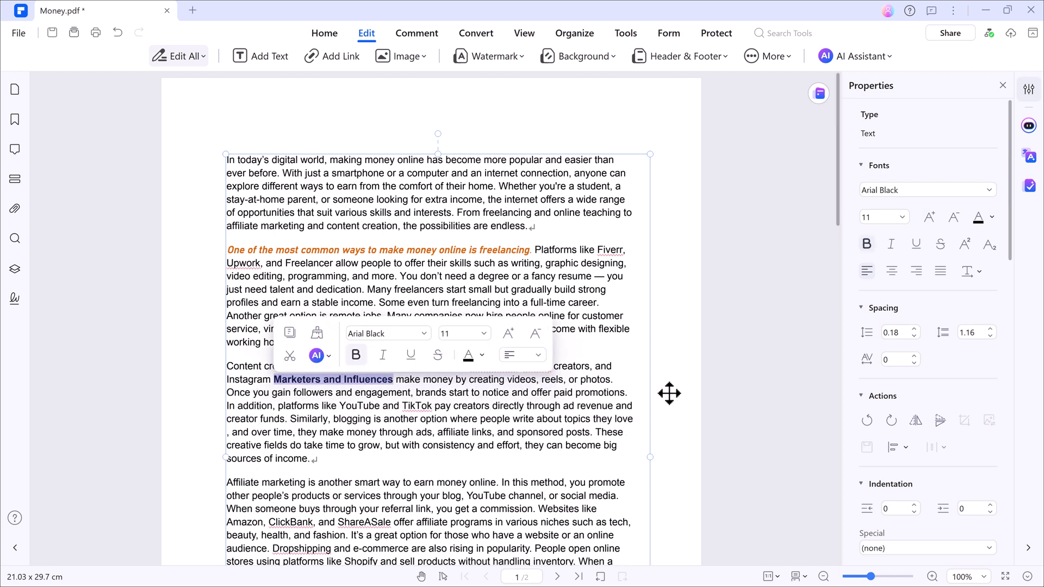
click(666, 393)
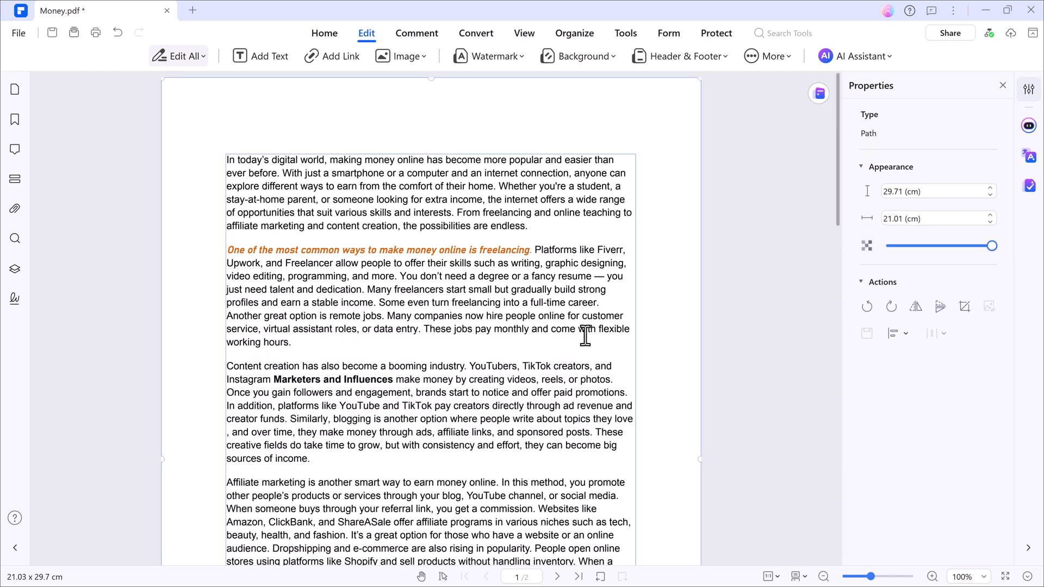
click(326, 33)
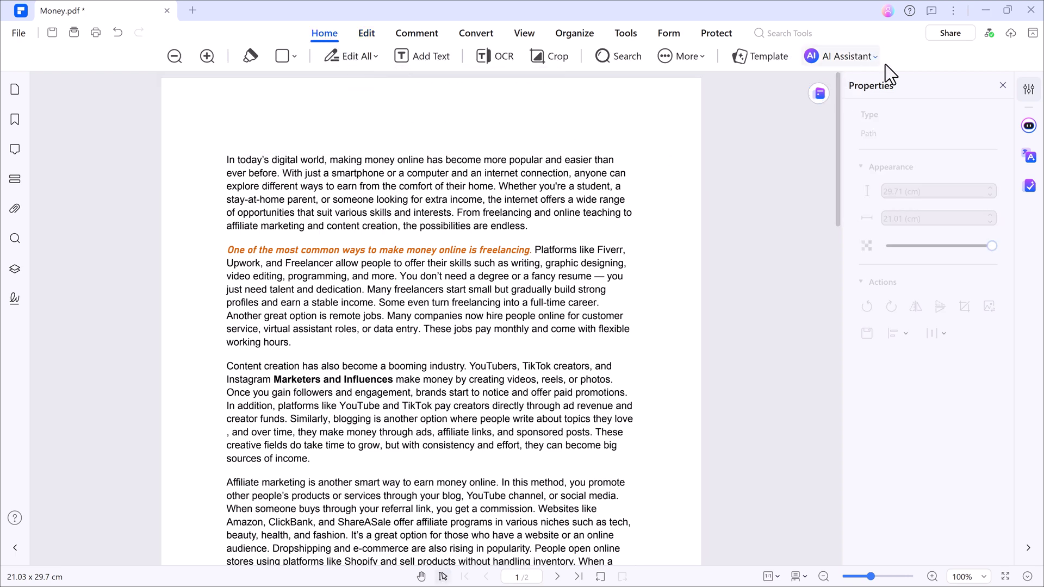
click(1003, 86)
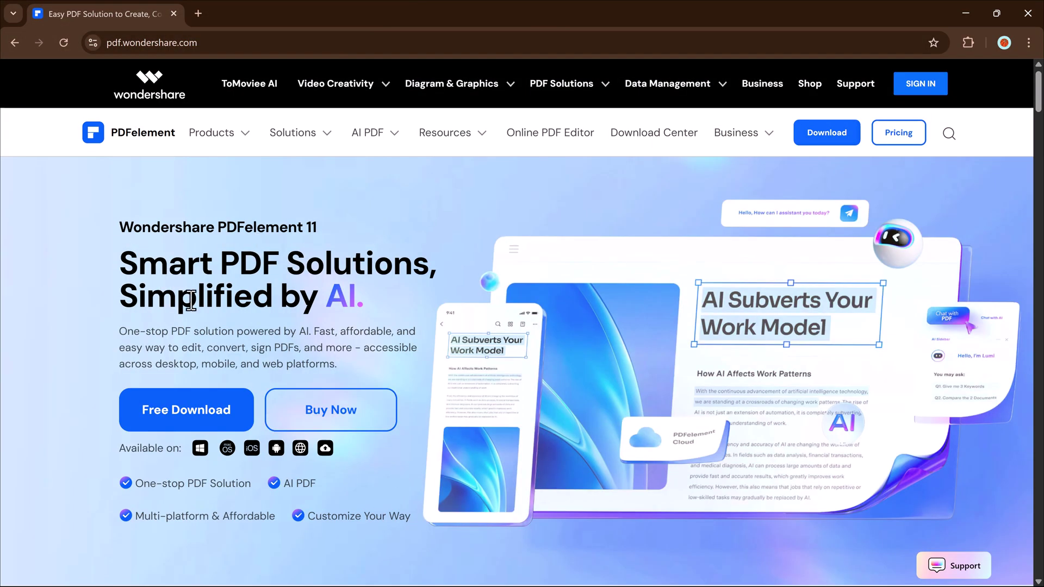
Scroll the homepage and view the OCR, E-Sign, Create and Organize tool sections.
scroll(345, 360, down, 6)
scroll(347, 353, down, 4)
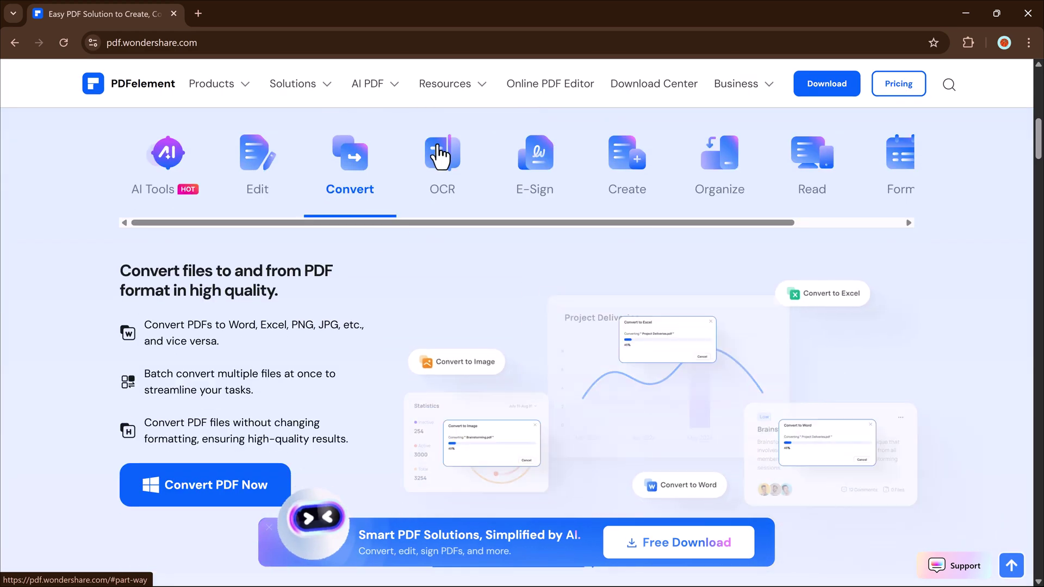
click(440, 157)
click(539, 159)
click(646, 175)
click(711, 179)
Scroll further down through the AI tools, then back up the homepage.
scroll(718, 239, down, 4)
scroll(723, 242, down, 17)
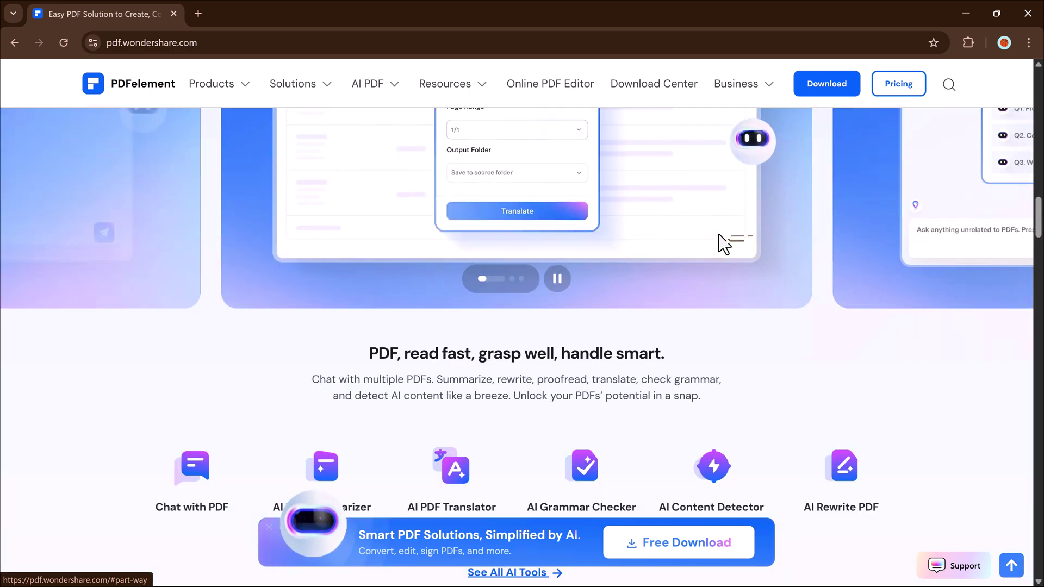
scroll(723, 243, up, 3)
scroll(723, 243, down, 20)
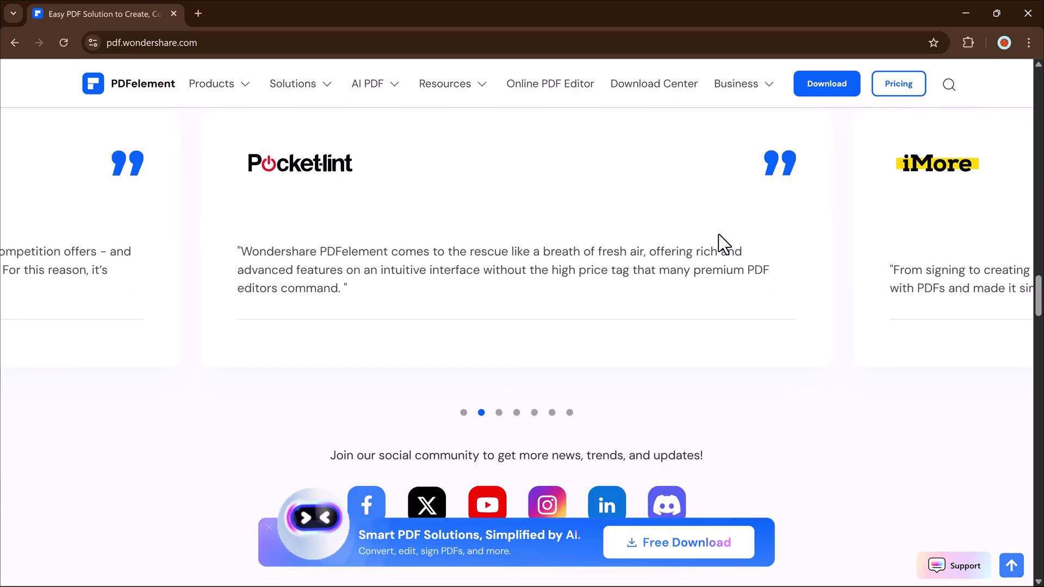
scroll(745, 261, down, 4)
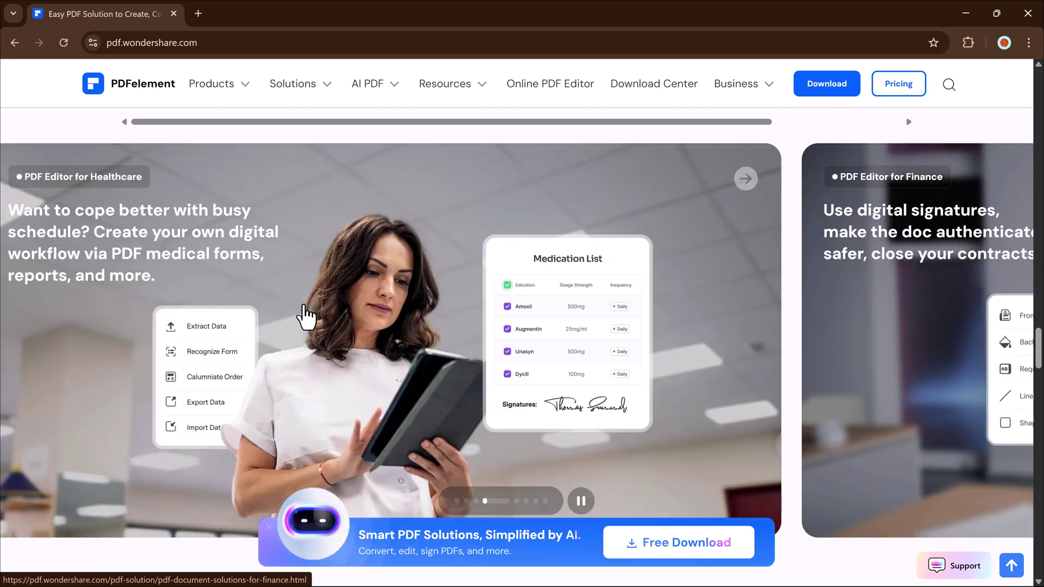
scroll(392, 310, down, 7)
scroll(465, 305, up, 10)
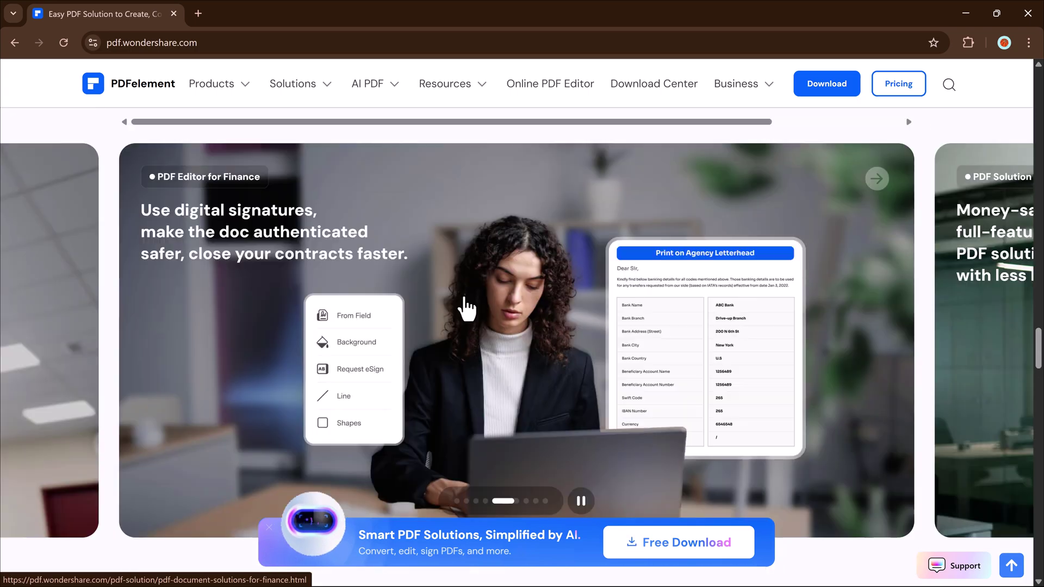
scroll(465, 296, up, 15)
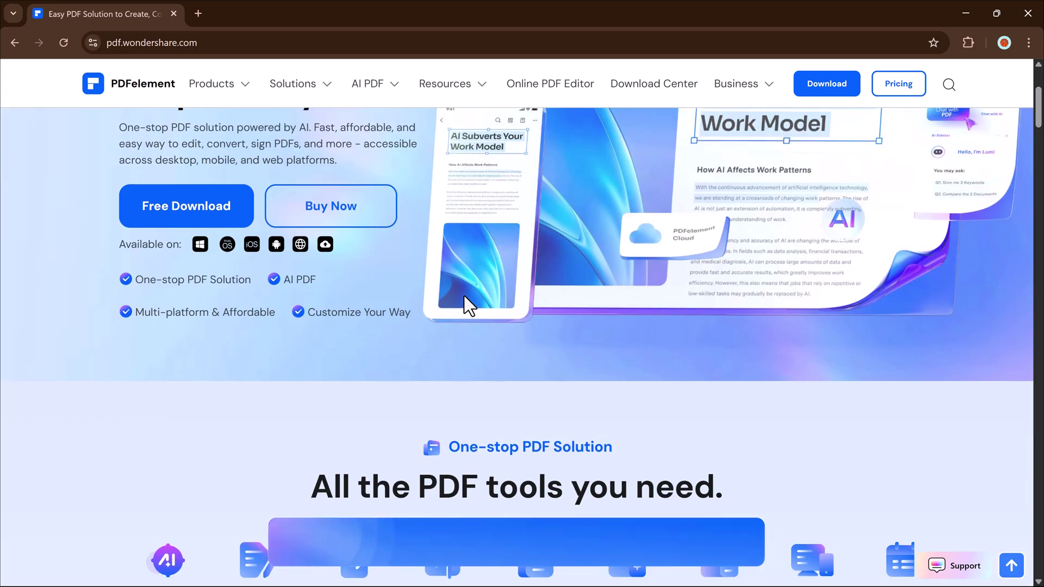